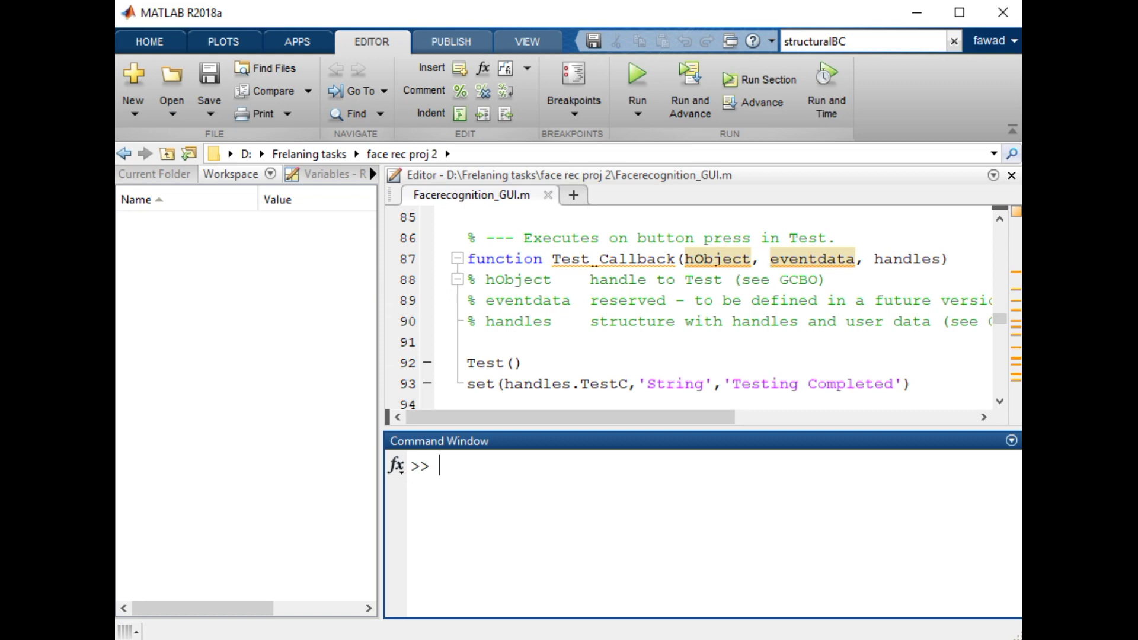
Step: Show the taskbar previews of the open File Explorer windows, including the Dataset folder
{"action": "left_click", "coordinate": [244, 639]}
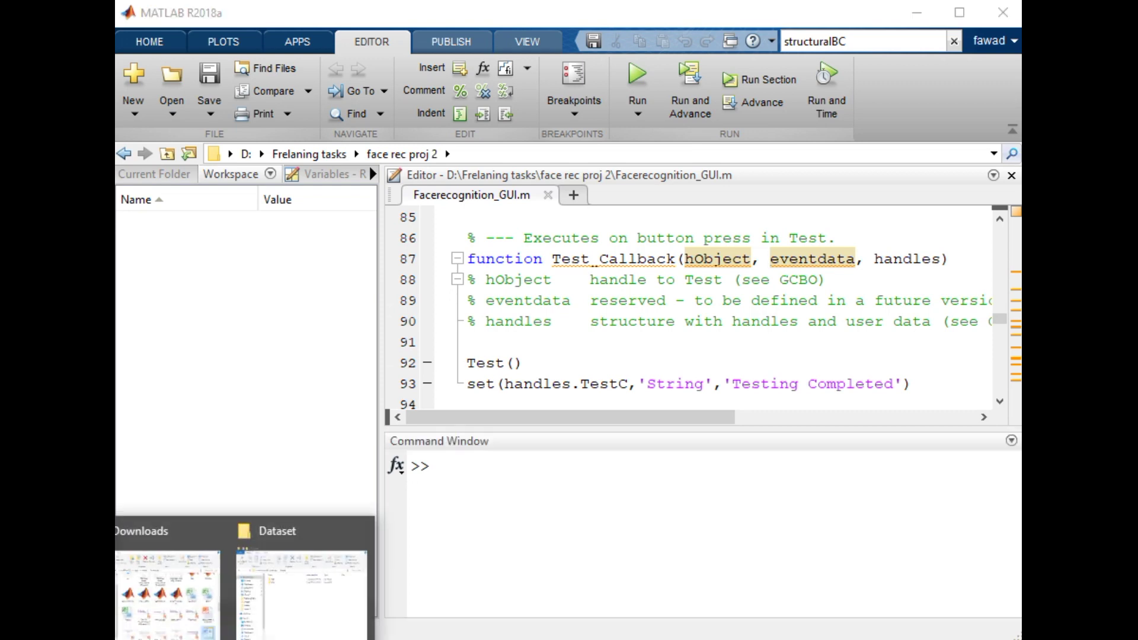
Step: Switch to the Dataset window, open Train, browse its numbered face folders and open folder 01
{"action": "left_click", "coordinate": [287, 602]}
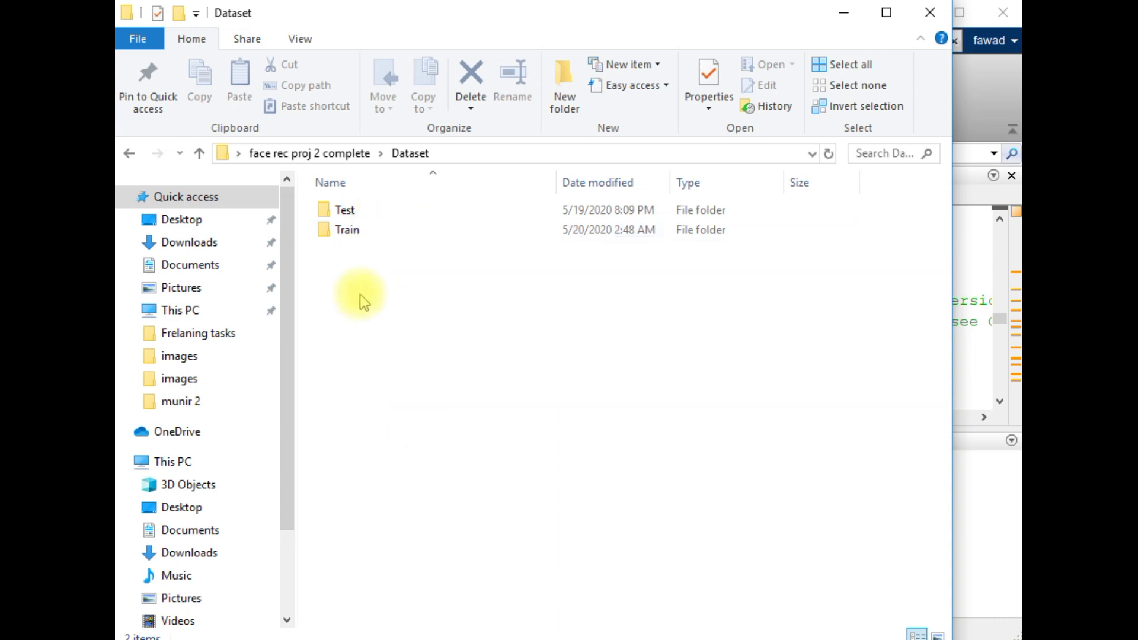
{"action": "left_click", "coordinate": [350, 231]}
{"action": "double_click", "coordinate": [350, 231]}
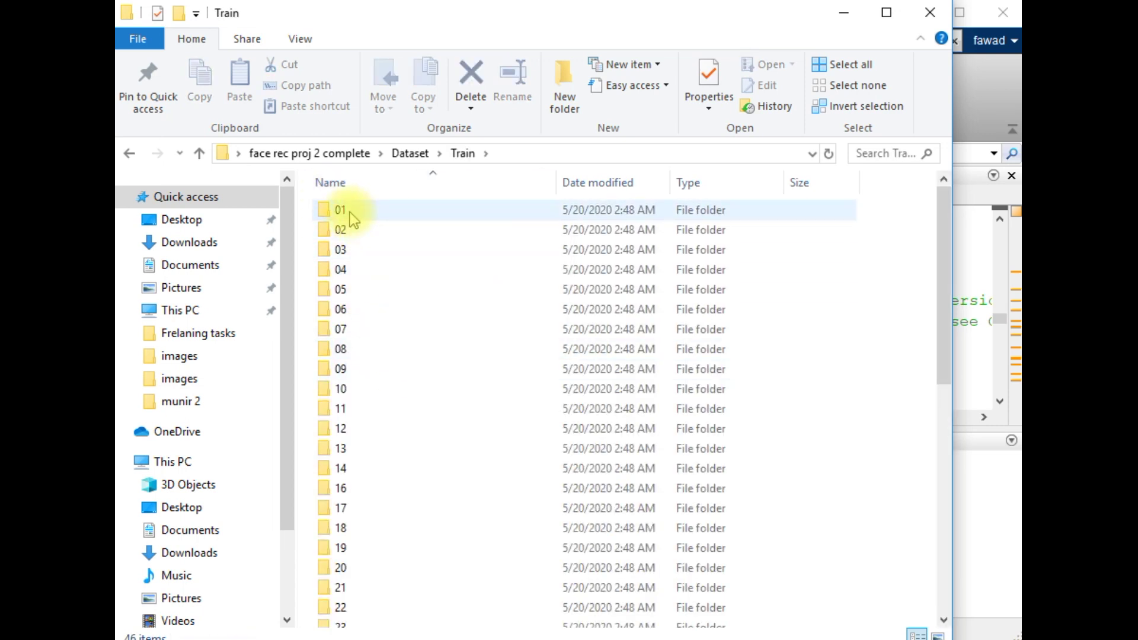
{"action": "scroll", "coordinate": [363, 302], "scroll_direction": "down", "scroll_amount": 8}
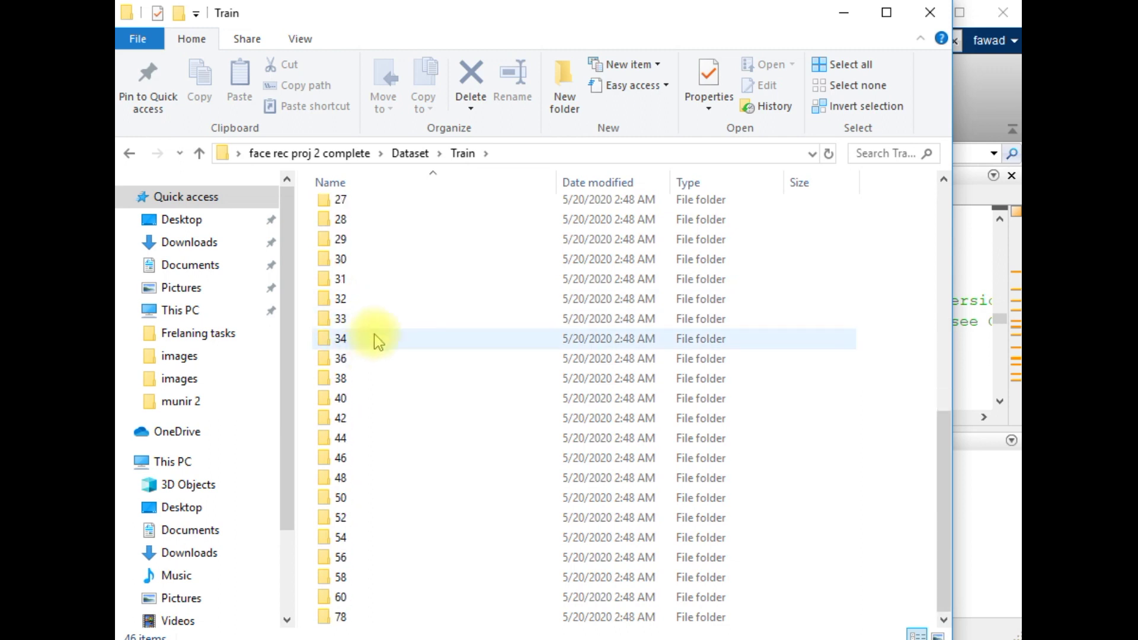
{"action": "scroll", "coordinate": [375, 322], "scroll_direction": "up", "scroll_amount": 6}
{"action": "scroll", "coordinate": [369, 332], "scroll_direction": "down", "scroll_amount": 6}
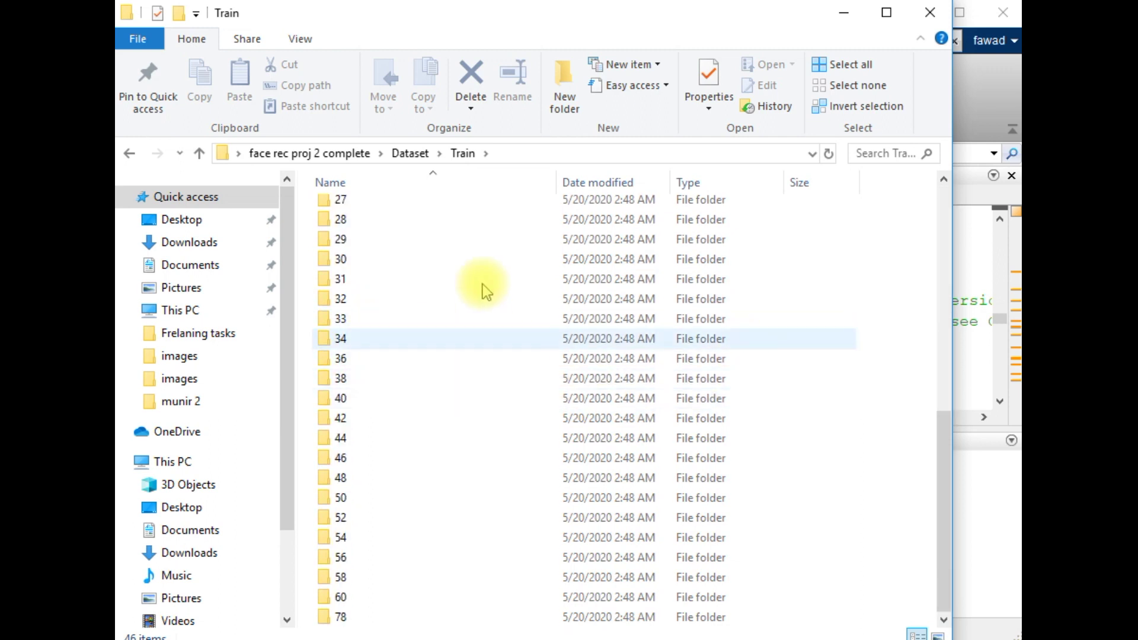
{"action": "scroll", "coordinate": [385, 382], "scroll_direction": "up", "scroll_amount": 8}
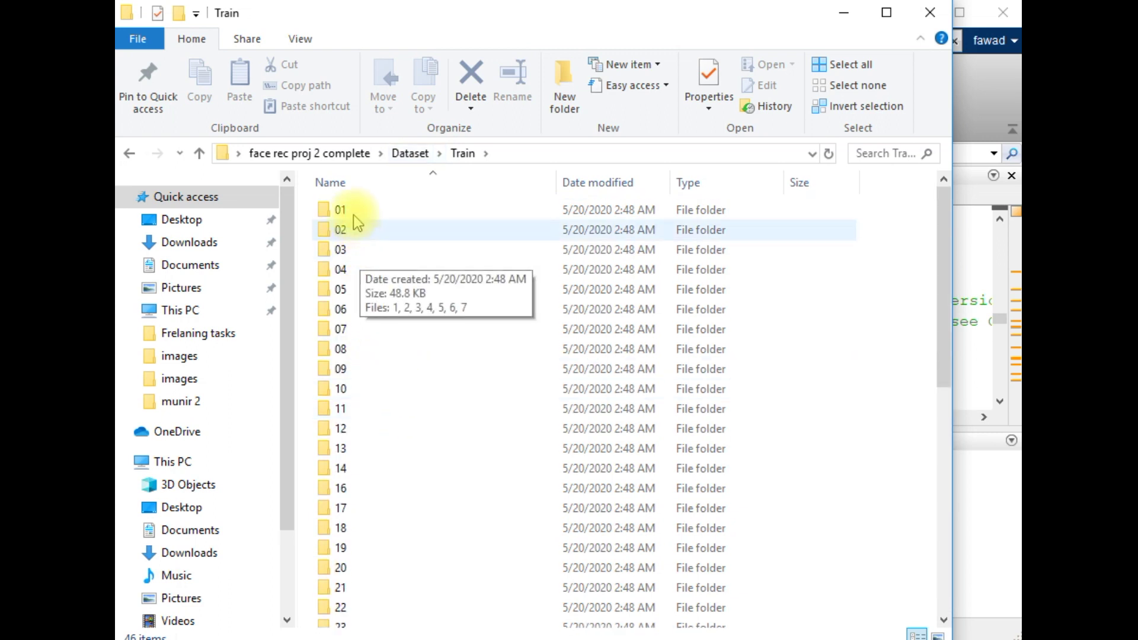
{"action": "double_click", "coordinate": [354, 210]}
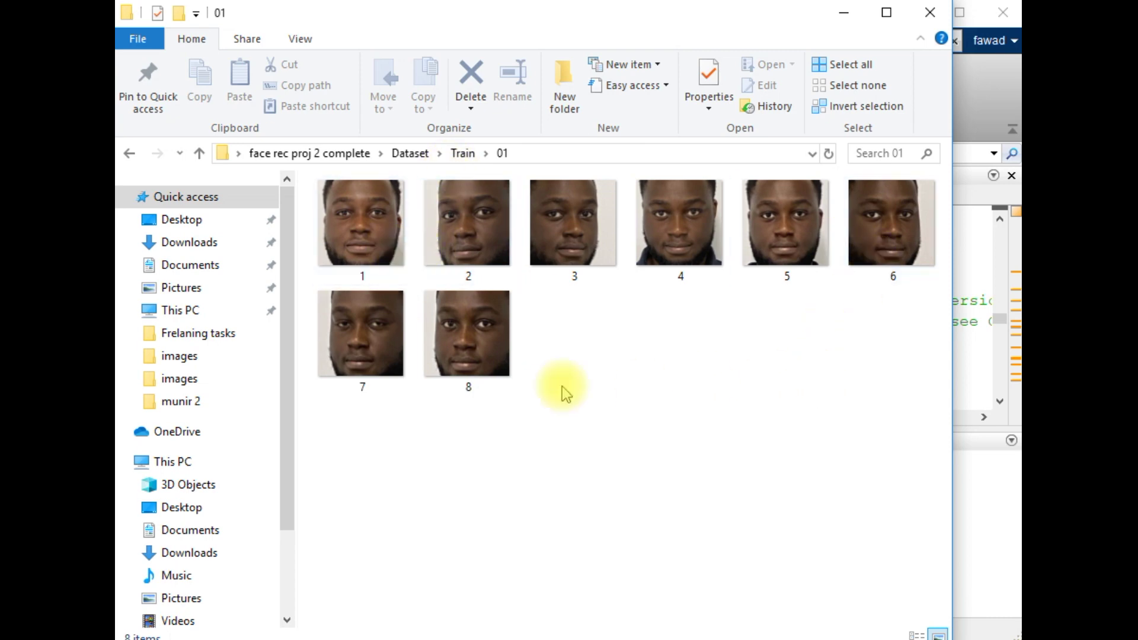
{"action": "left_click", "coordinate": [464, 153]}
{"action": "double_click", "coordinate": [351, 285]}
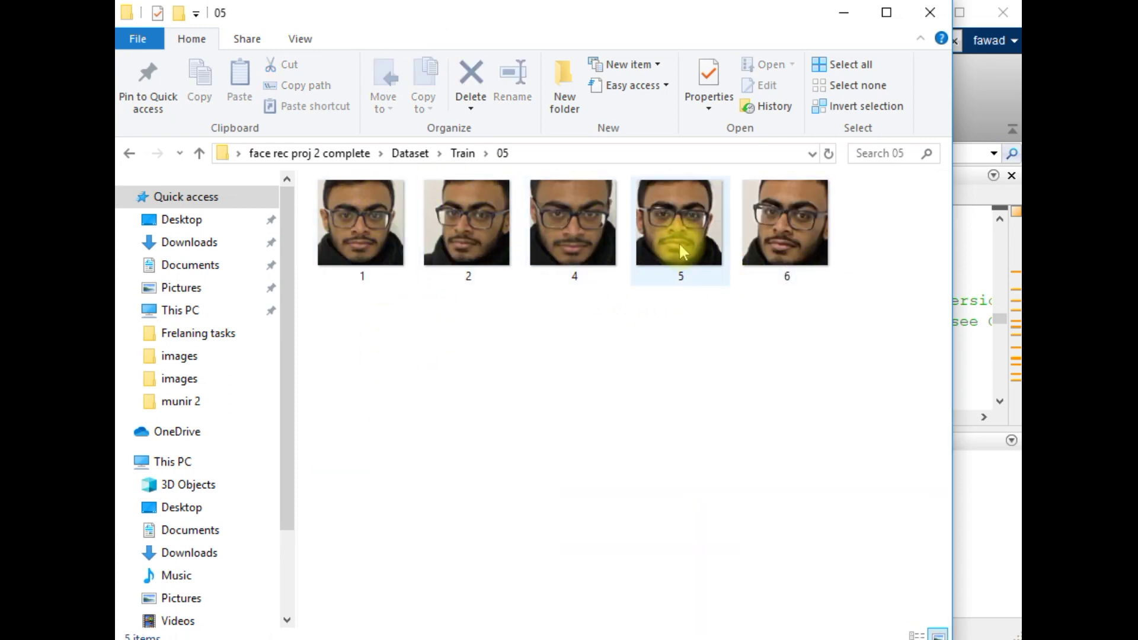
{"action": "left_click", "coordinate": [461, 153]}
{"action": "scroll", "coordinate": [448, 340], "scroll_direction": "down", "scroll_amount": 8}
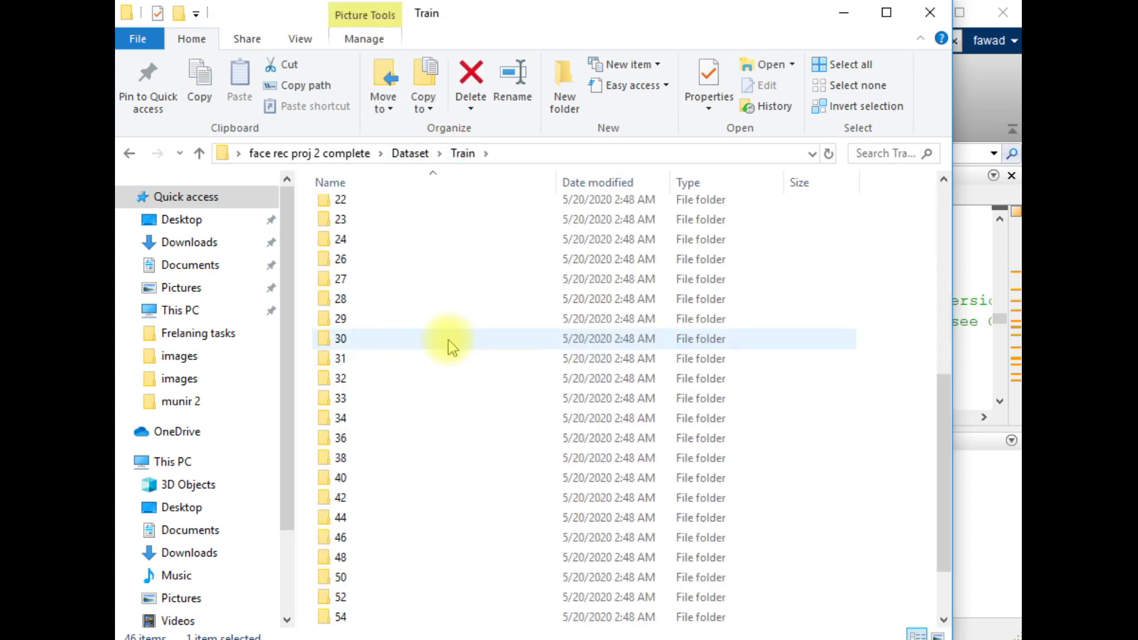
{"action": "double_click", "coordinate": [386, 398]}
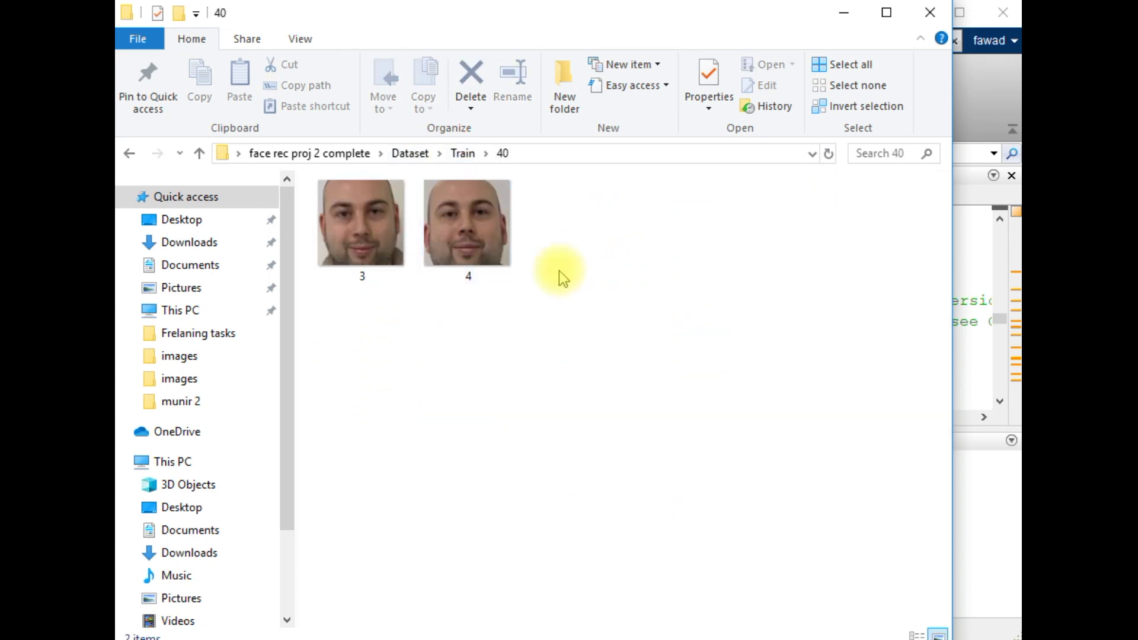
{"action": "left_click", "coordinate": [461, 154]}
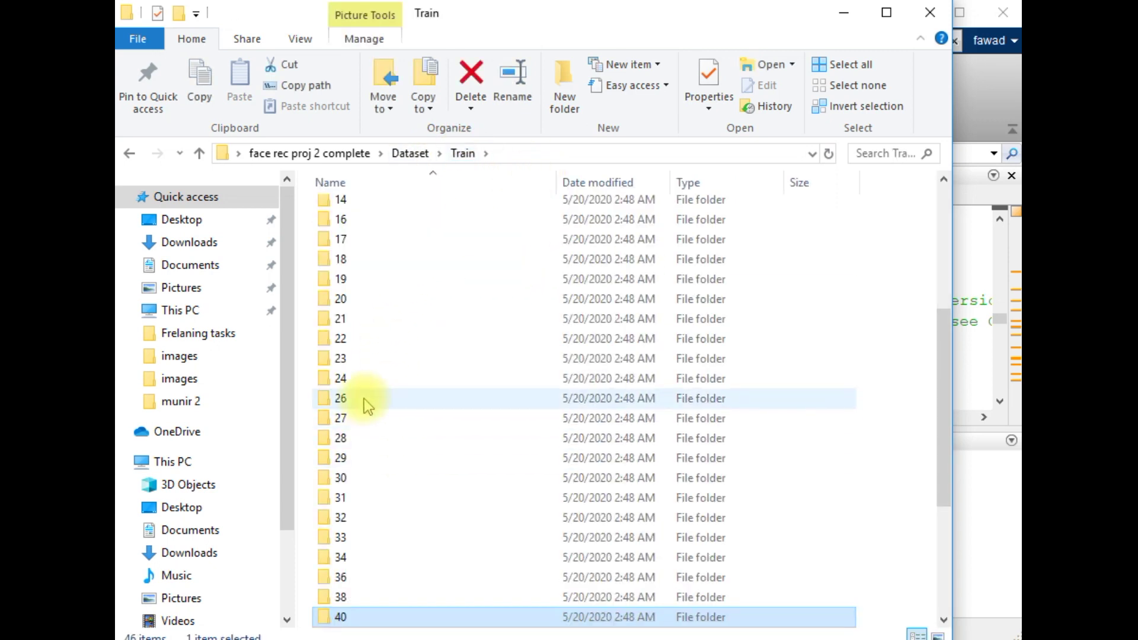
{"action": "left_click", "coordinate": [364, 399]}
{"action": "double_click", "coordinate": [364, 398]}
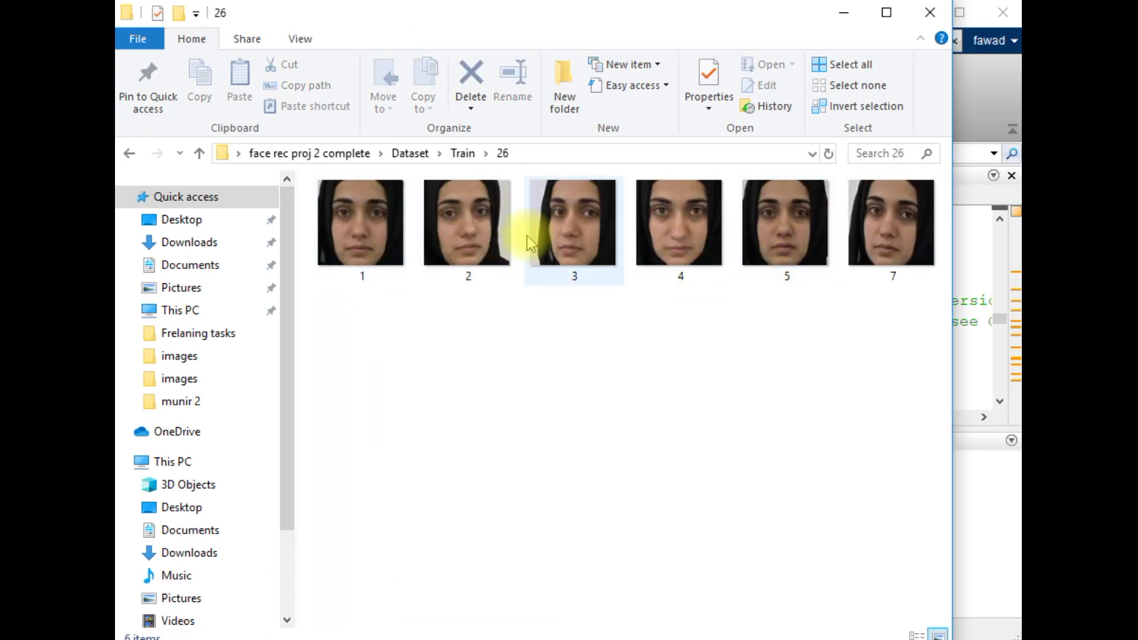
{"action": "left_click", "coordinate": [457, 153]}
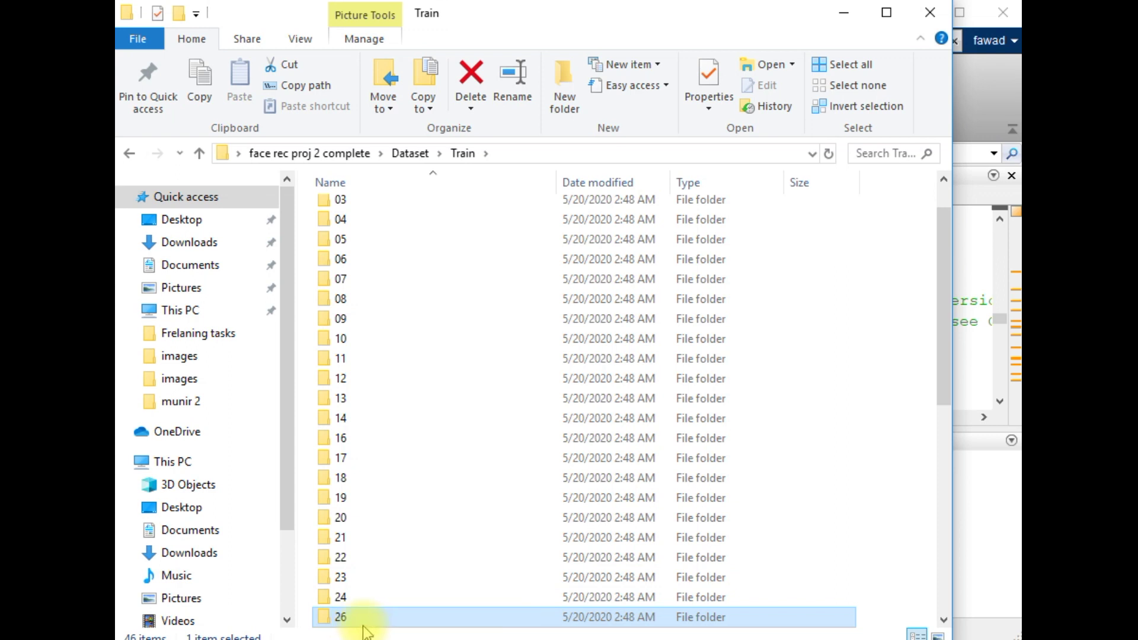
{"action": "left_click", "coordinate": [409, 153]}
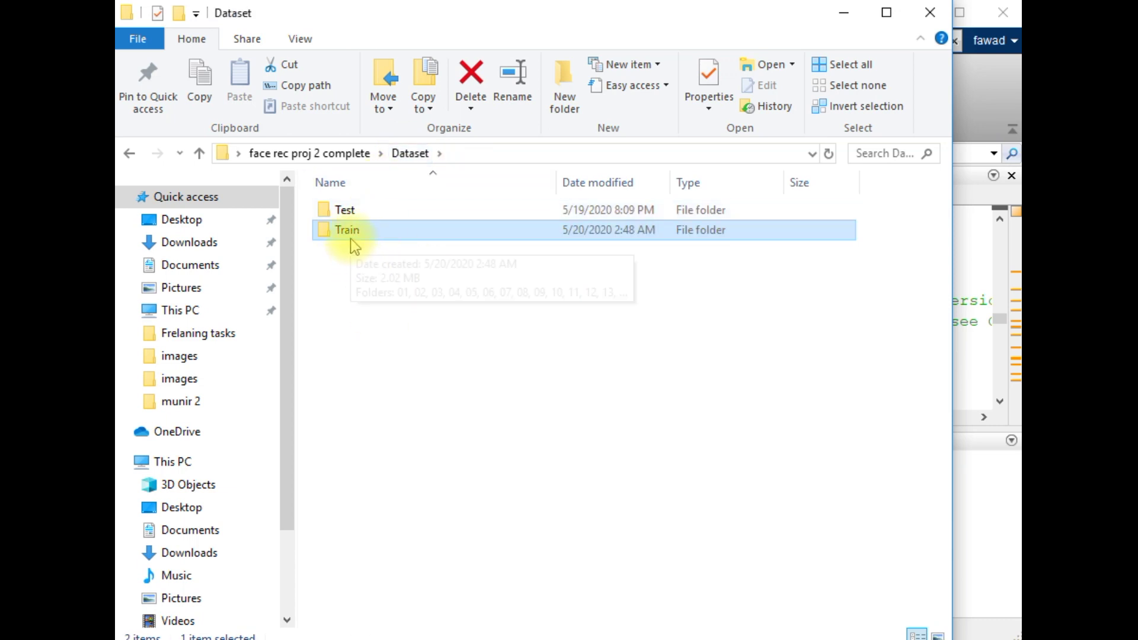
Step: Leave File Explorer with Alt+Tab and run the Facerecognition_GUI script from the MATLAB Editor
{"action": "mouse_move", "coordinate": [350, 238]}
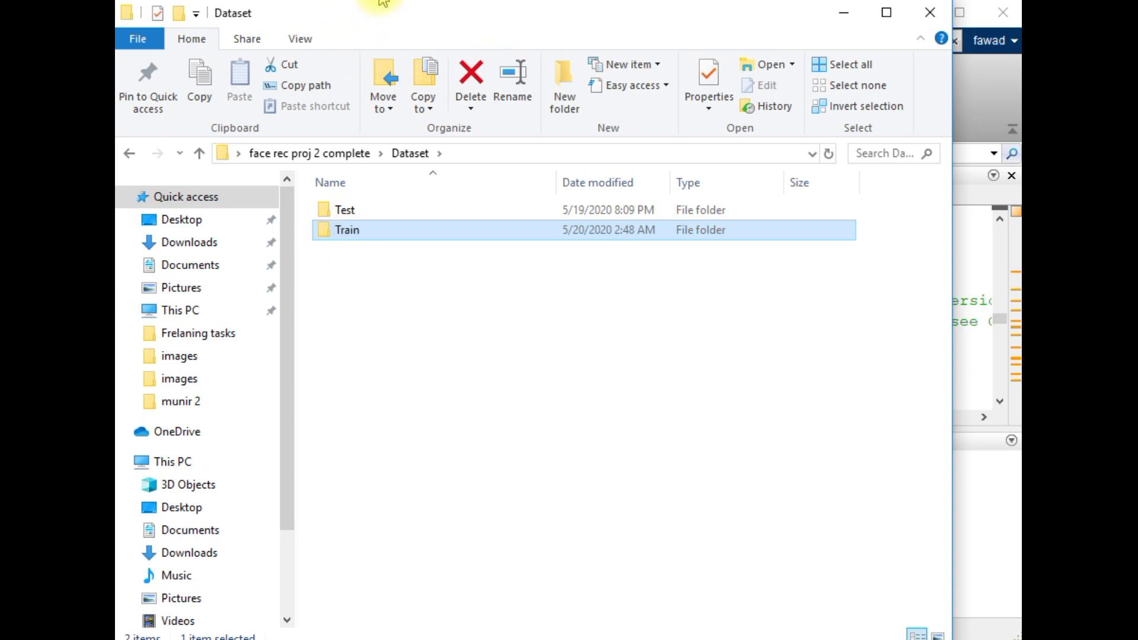
{"action": "key", "text": "alt+Tab"}
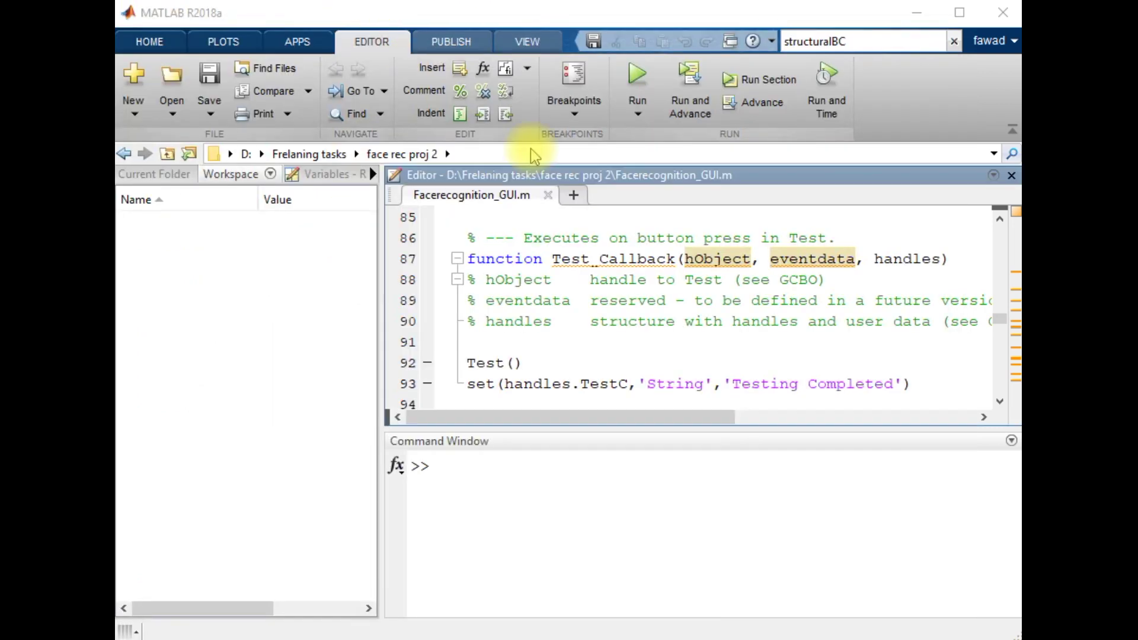
{"action": "left_click", "coordinate": [637, 83]}
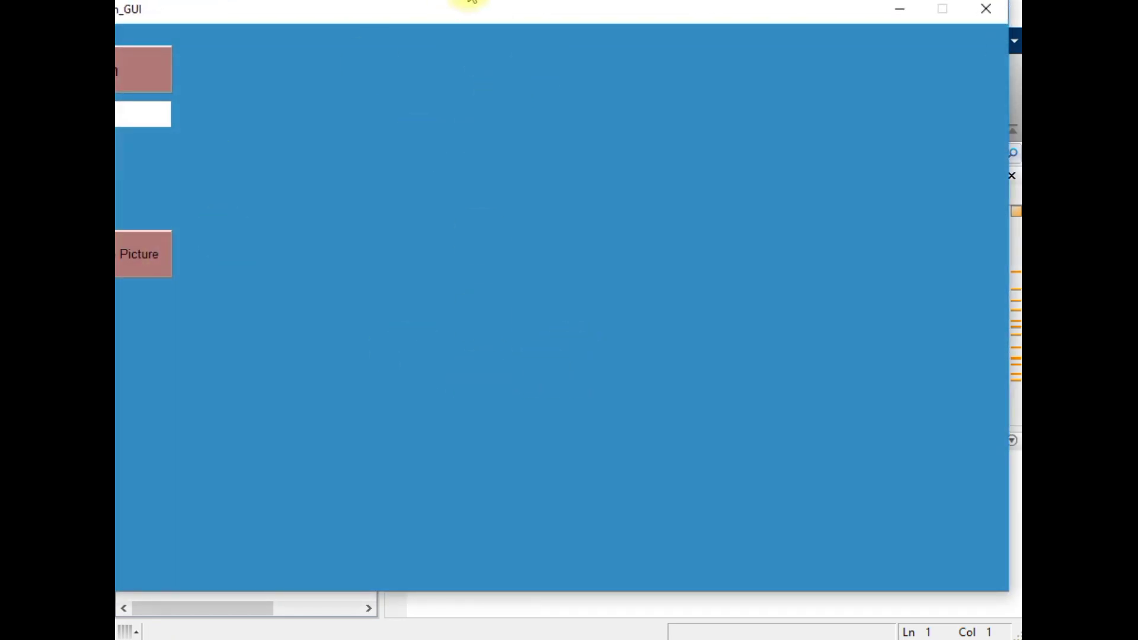
Step: Drag the Facerecognition_GUI window fully into view and start choosing a sample picture to test
{"action": "left_click_drag", "start_coordinate": [425, 13], "coordinate": [514, 16]}
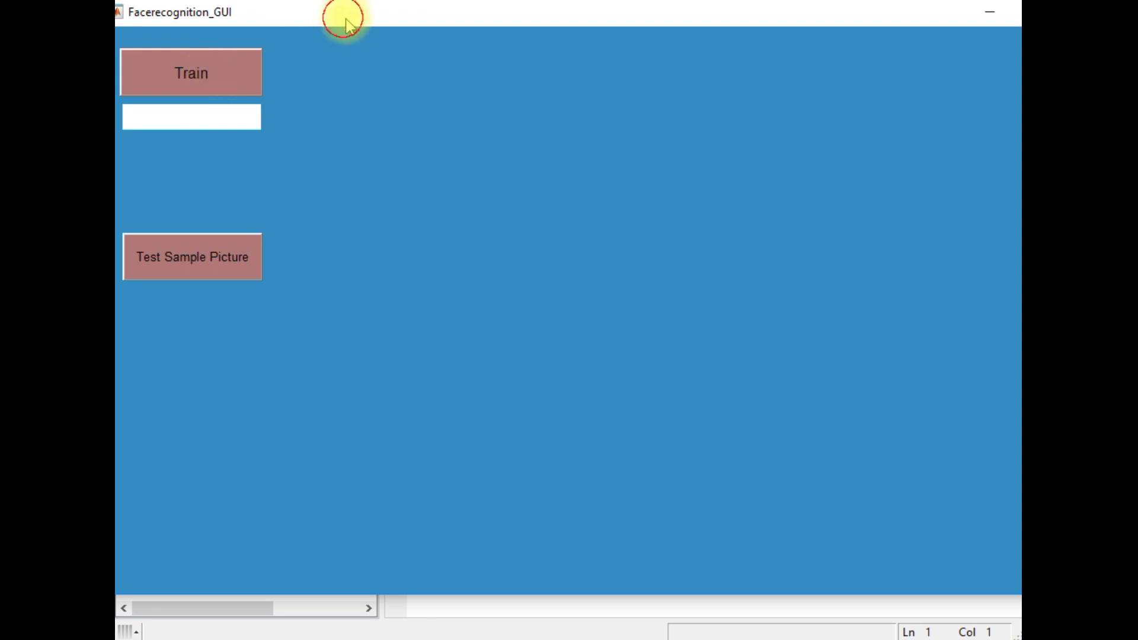
{"action": "left_click_drag", "start_coordinate": [346, 25], "coordinate": [360, 27]}
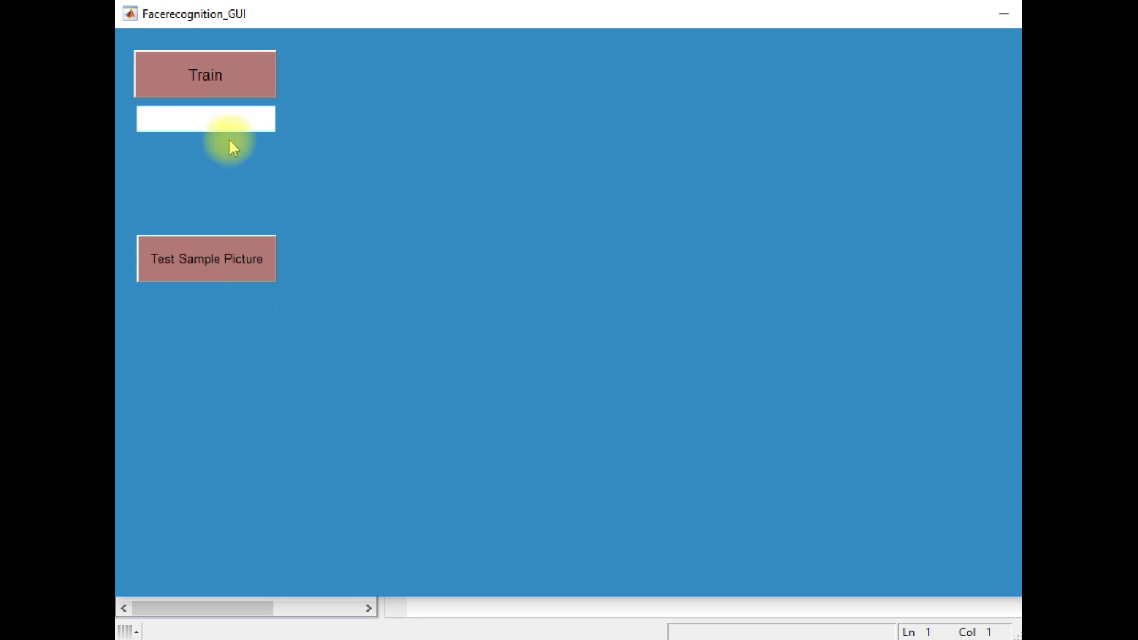
{"action": "left_click", "coordinate": [231, 259]}
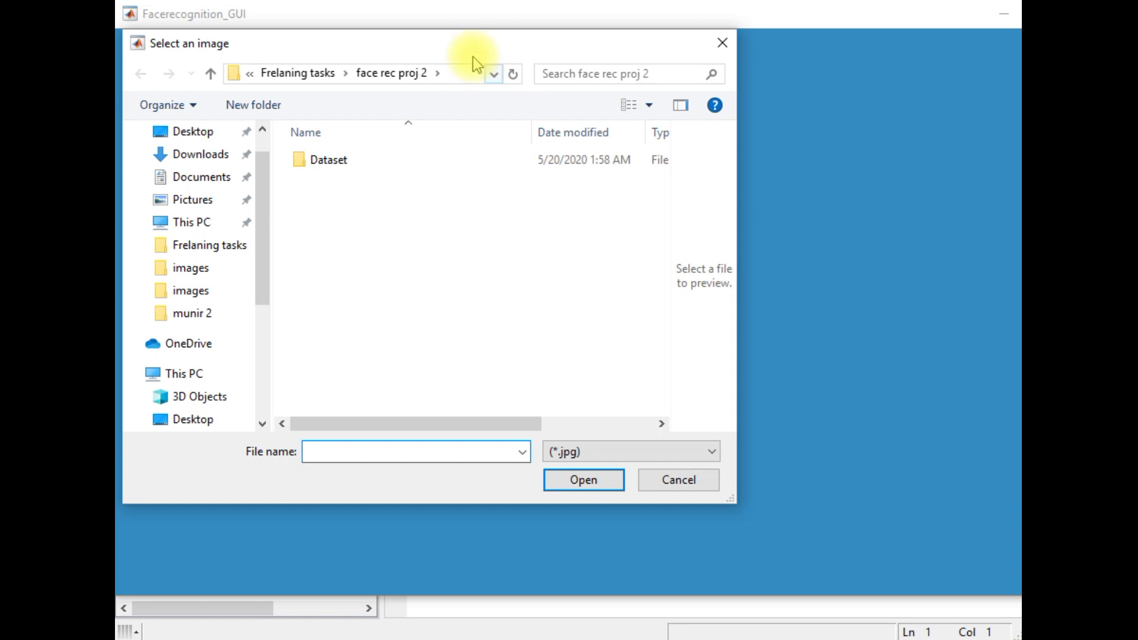
Step: In the picture dialog, browse to Dataset > Test and load IMG_6851 as the test photo
{"action": "left_click_drag", "start_coordinate": [473, 41], "coordinate": [552, 40]}
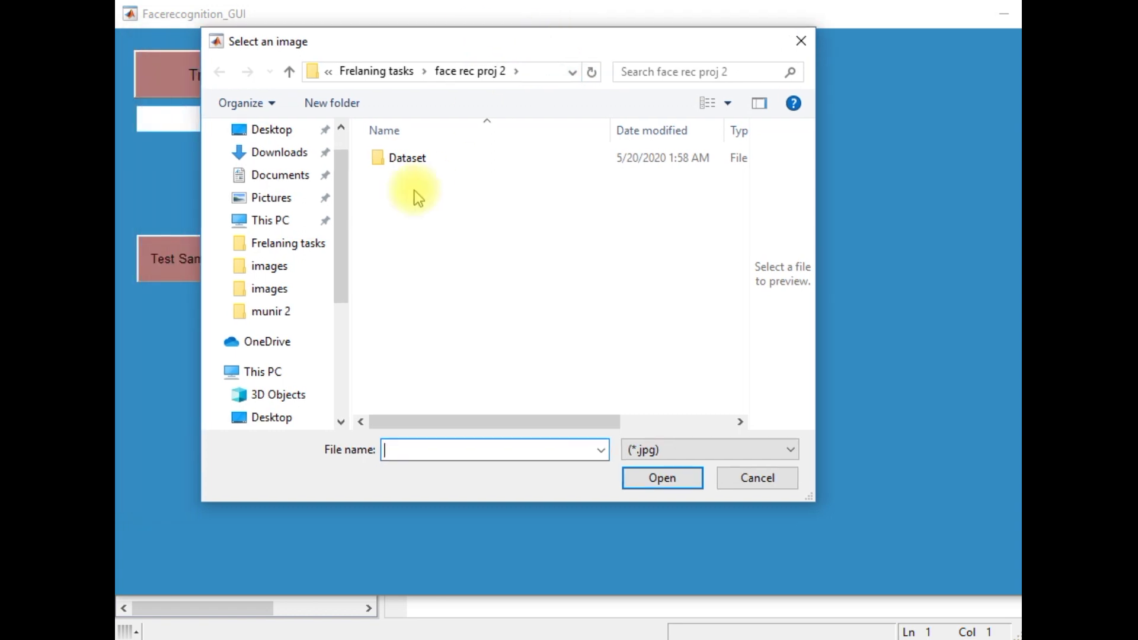
{"action": "double_click", "coordinate": [401, 159]}
{"action": "left_click", "coordinate": [404, 170]}
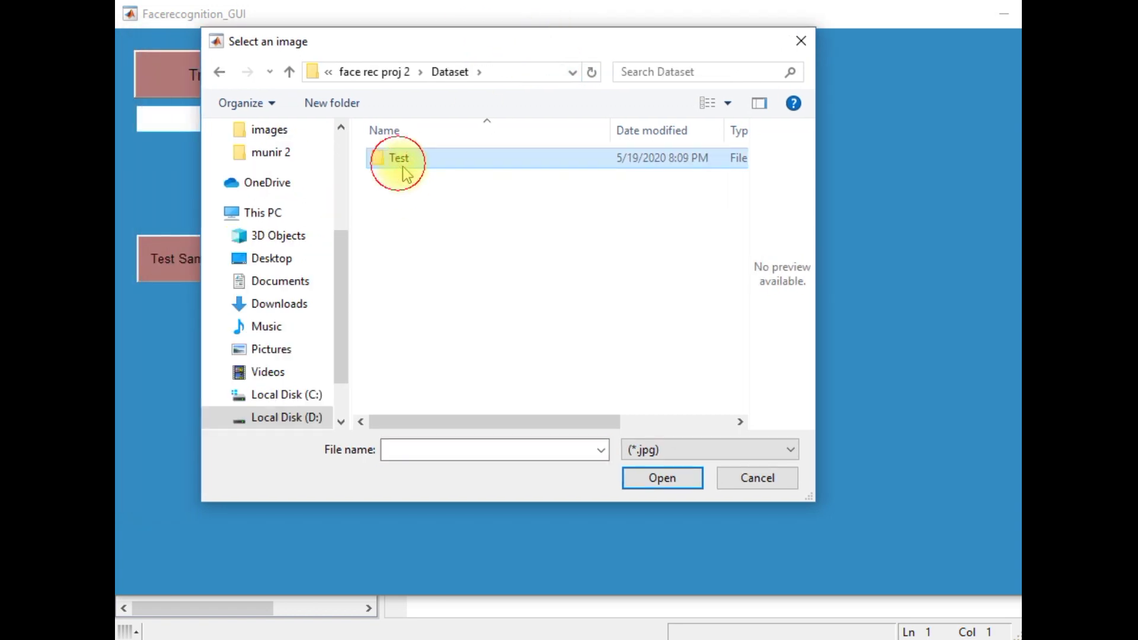
{"action": "double_click", "coordinate": [404, 170]}
{"action": "scroll", "coordinate": [670, 385], "scroll_direction": "down", "scroll_amount": 3}
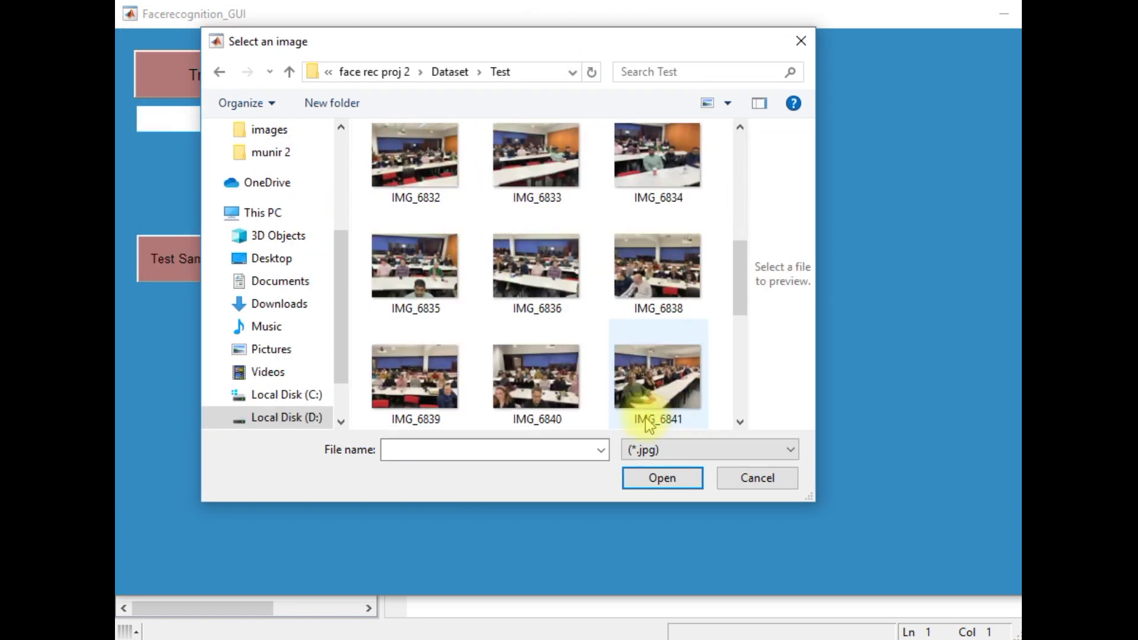
{"action": "scroll", "coordinate": [649, 422], "scroll_direction": "down", "scroll_amount": 3}
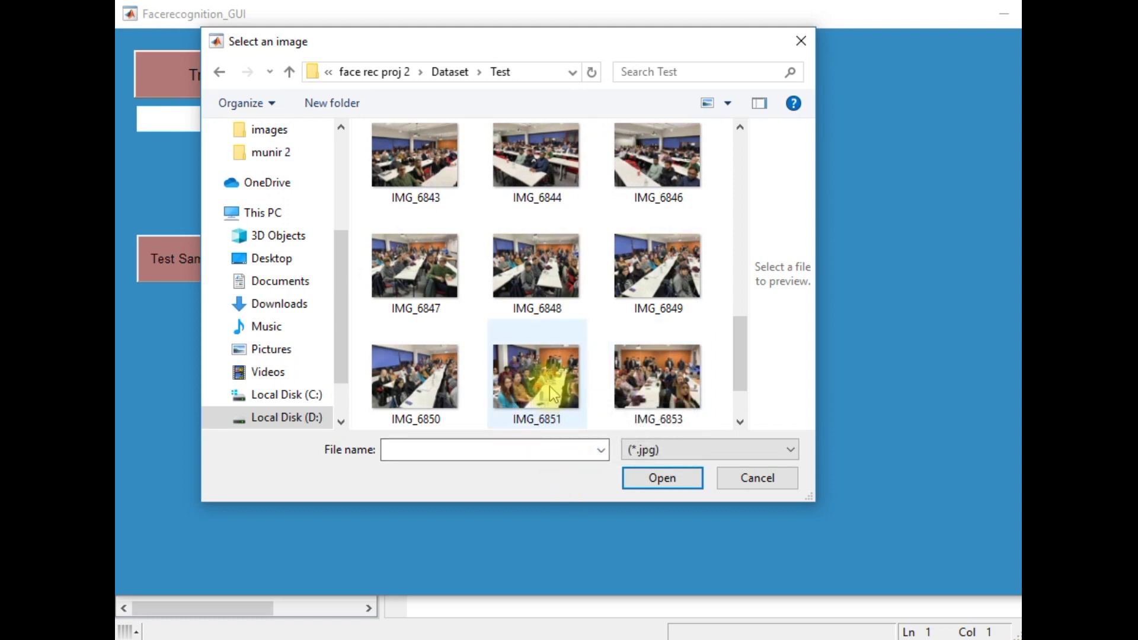
{"action": "left_click", "coordinate": [553, 394]}
{"action": "double_click", "coordinate": [553, 395]}
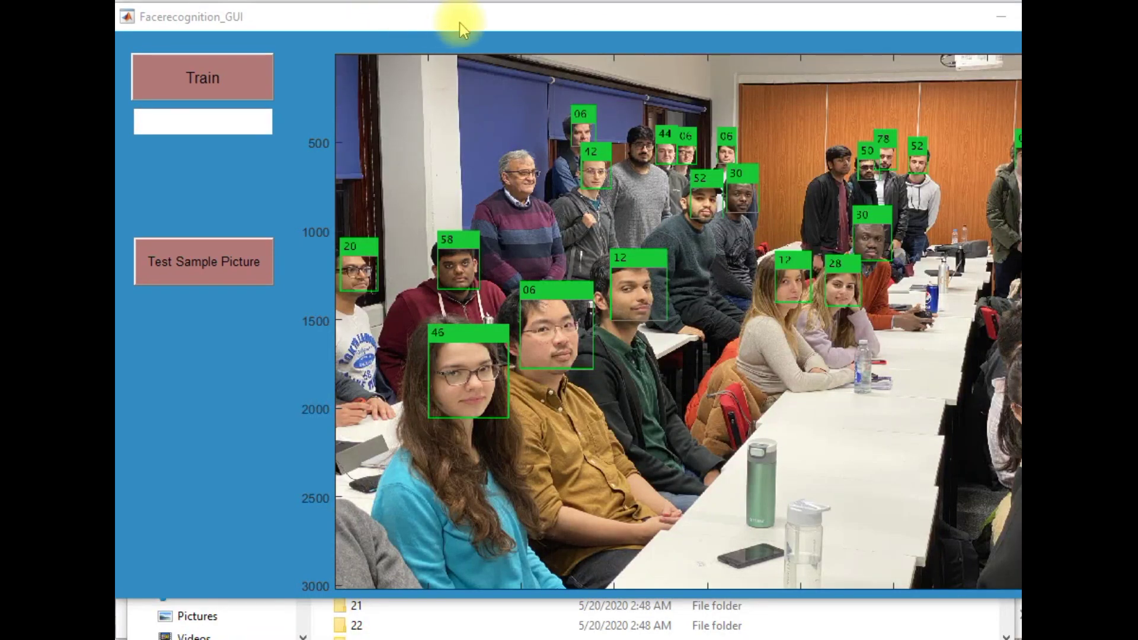
Step: Shift the Facerecognition_GUI window slightly left to view IMG_6851 with its green ID boxes
{"action": "left_click_drag", "start_coordinate": [461, 20], "coordinate": [440, 20]}
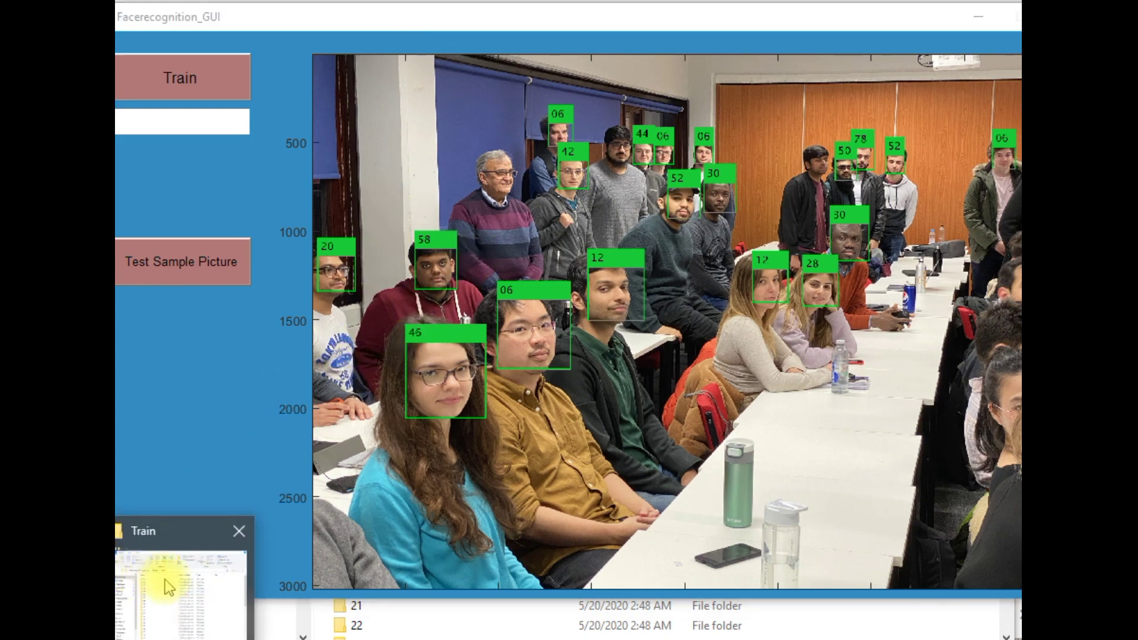
Step: Bring up the Train folder window, go to Dataset > Test and select IMG_6851
{"action": "left_click", "coordinate": [169, 587]}
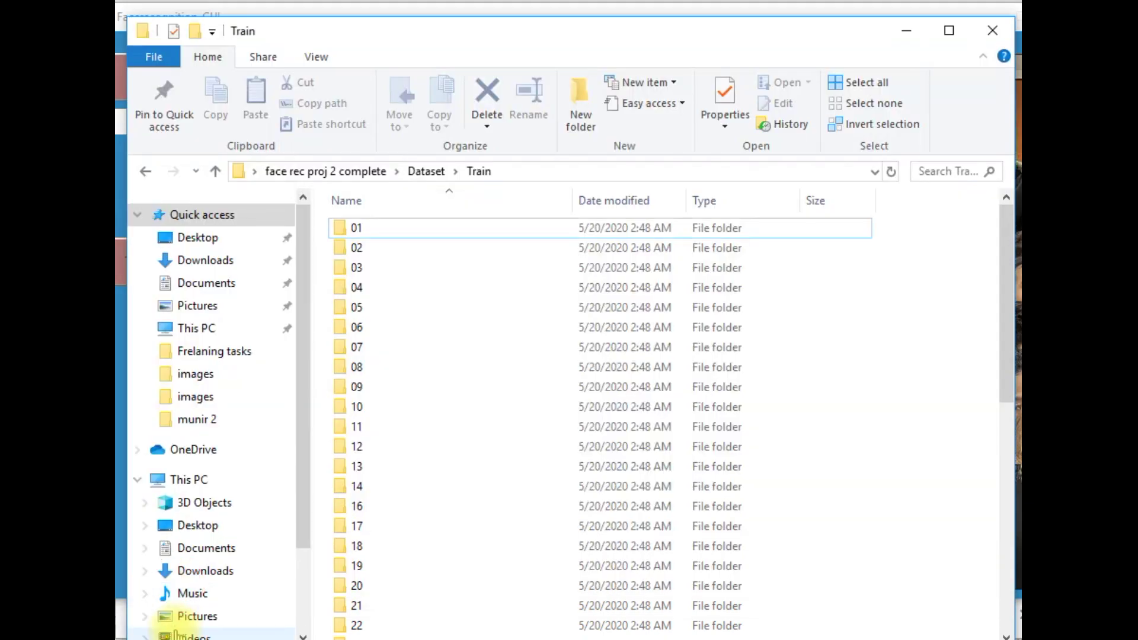
{"action": "left_click", "coordinate": [425, 171]}
{"action": "double_click", "coordinate": [361, 230]}
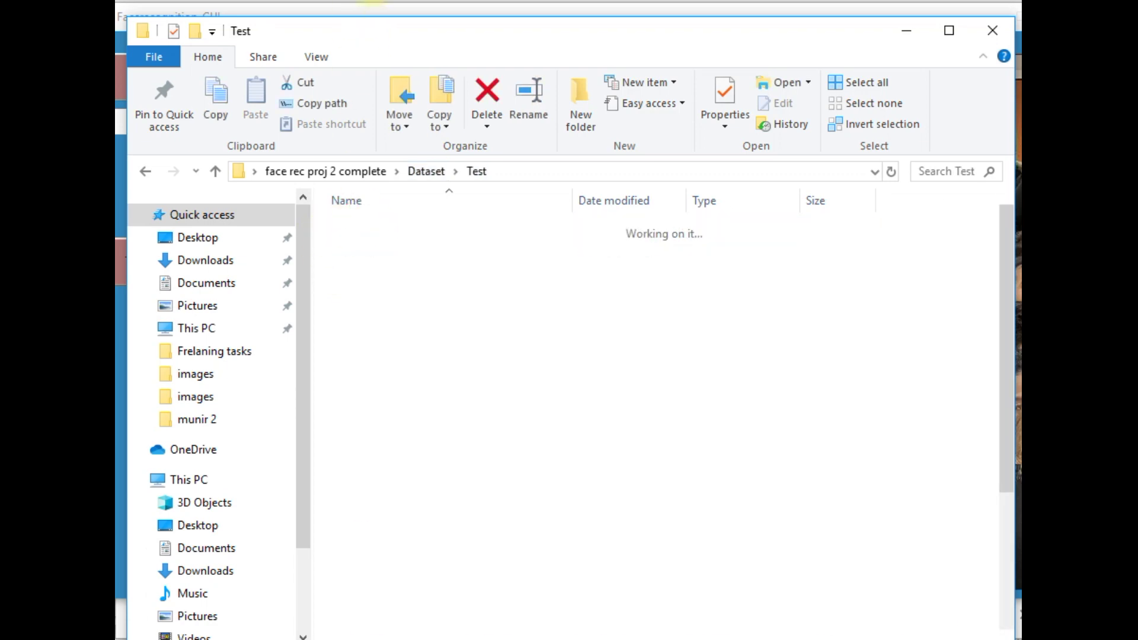
{"action": "scroll", "coordinate": [542, 607], "scroll_direction": "down", "scroll_amount": 3}
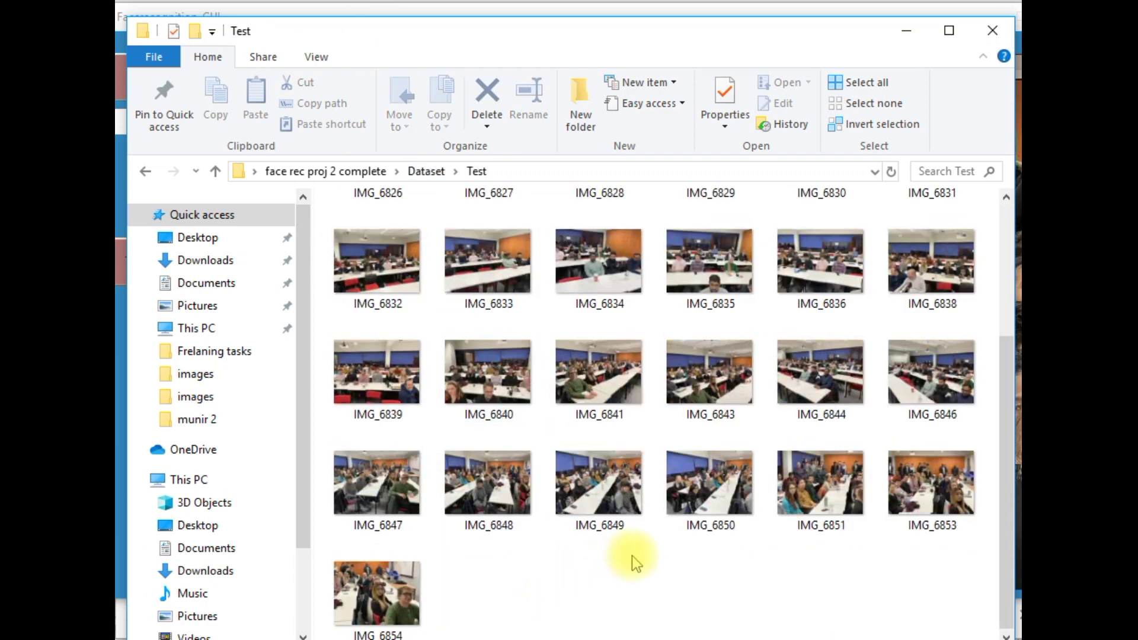
{"action": "left_click", "coordinate": [818, 507]}
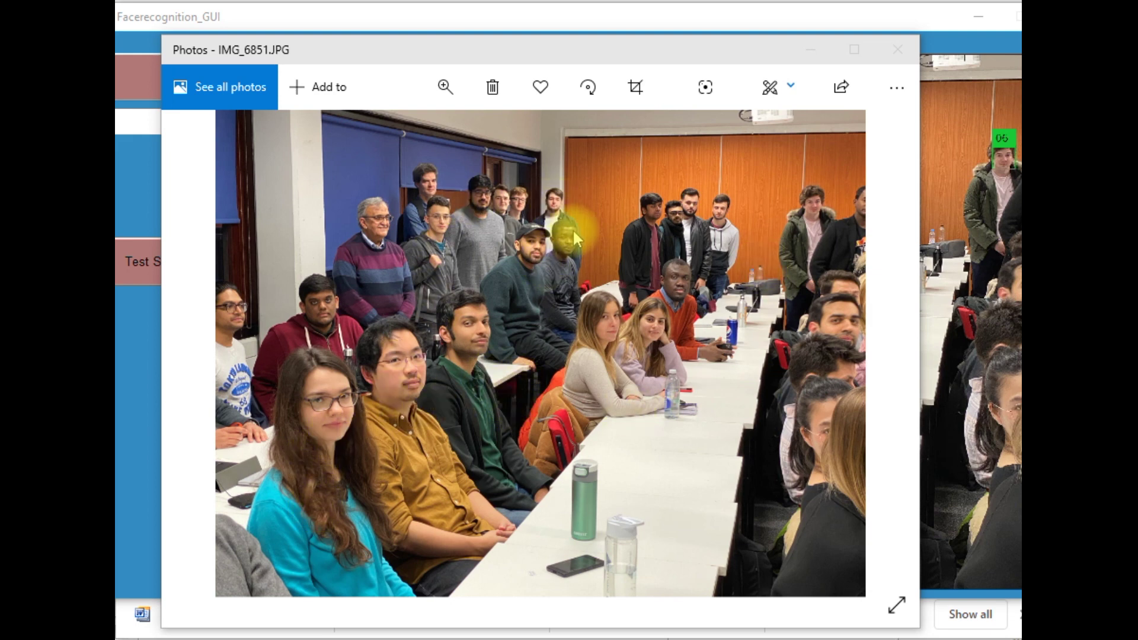
Step: Minimize the Photos viewer and bring the File Explorer folder window back to the front
{"action": "left_click", "coordinate": [807, 52]}
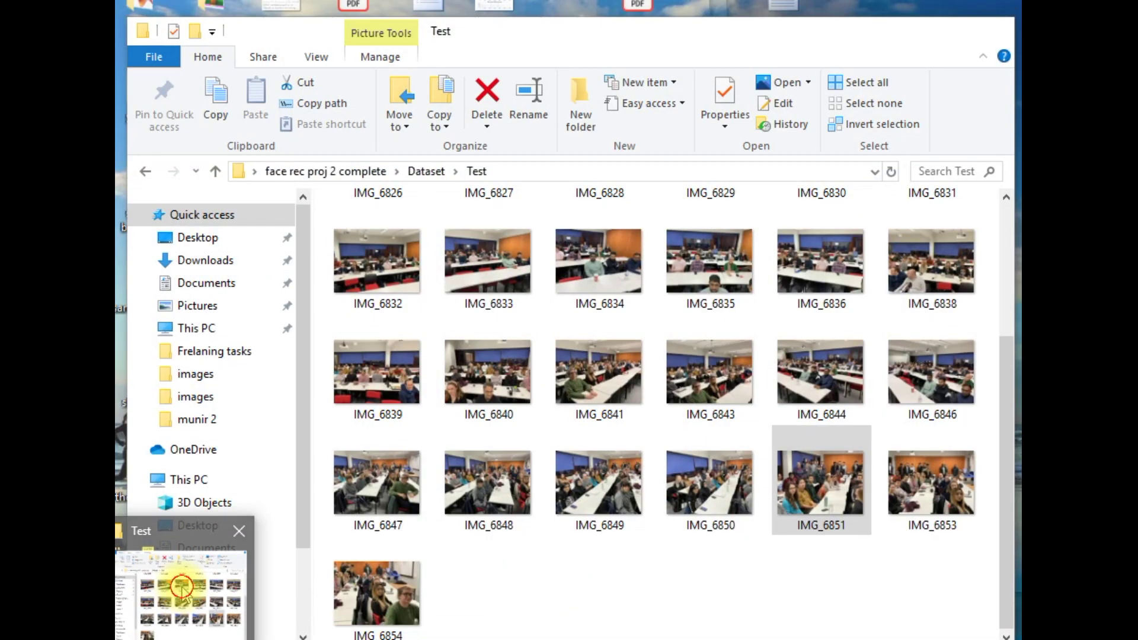
{"action": "left_click", "coordinate": [182, 587]}
Step: Navigate from Dataset into Train and open face folder 46
{"action": "left_click", "coordinate": [427, 171]}
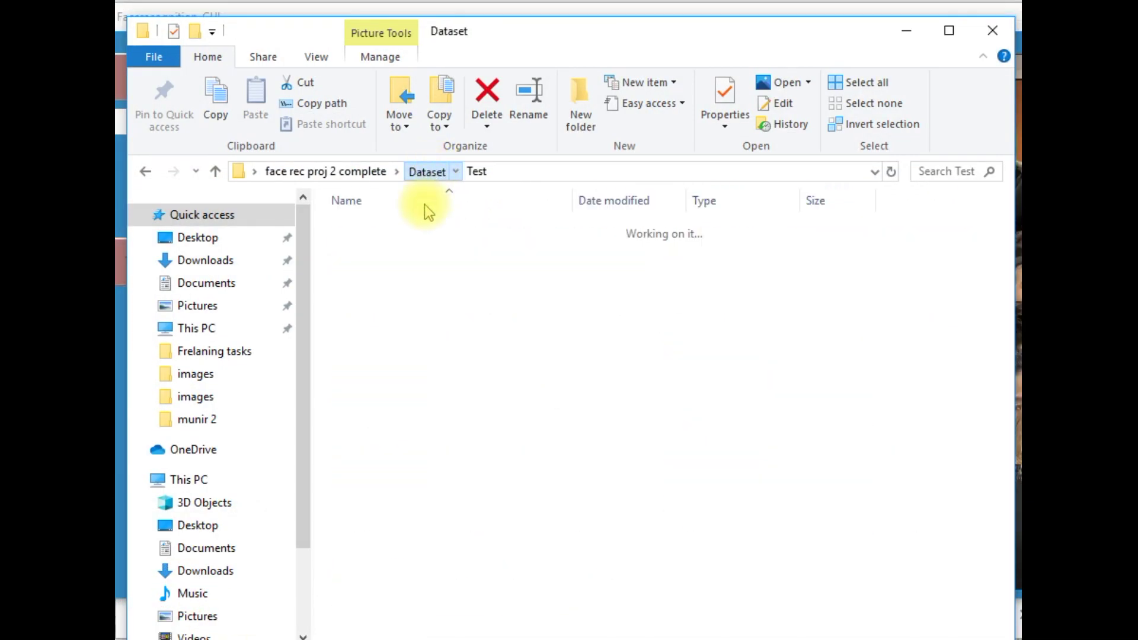
{"action": "double_click", "coordinate": [376, 250]}
{"action": "scroll", "coordinate": [389, 460], "scroll_direction": "down", "scroll_amount": 8}
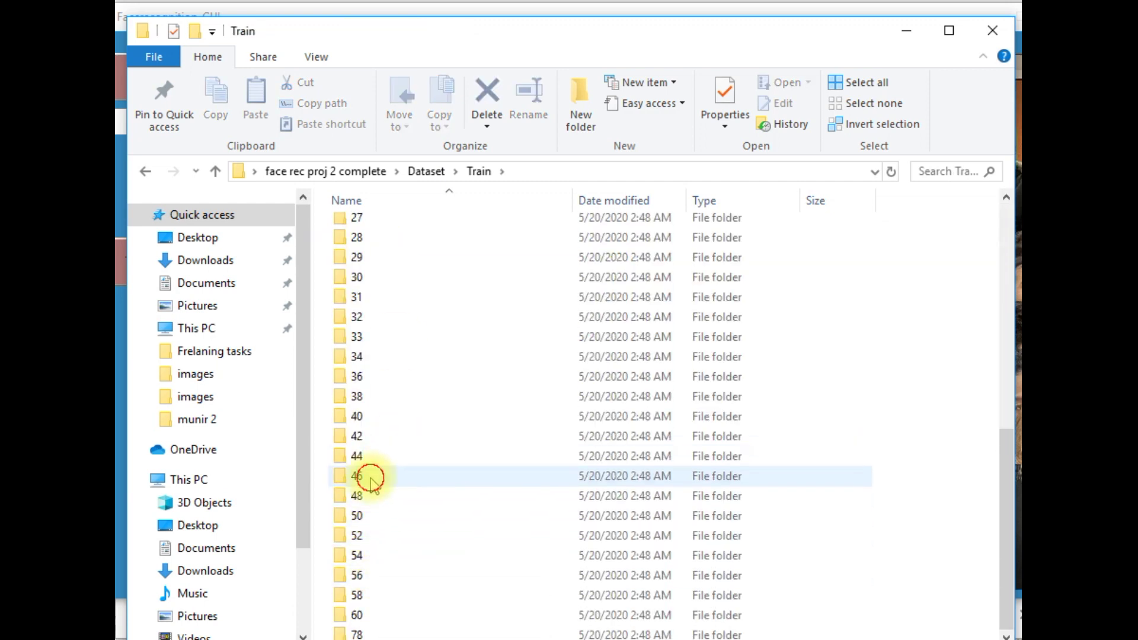
{"action": "double_click", "coordinate": [357, 476]}
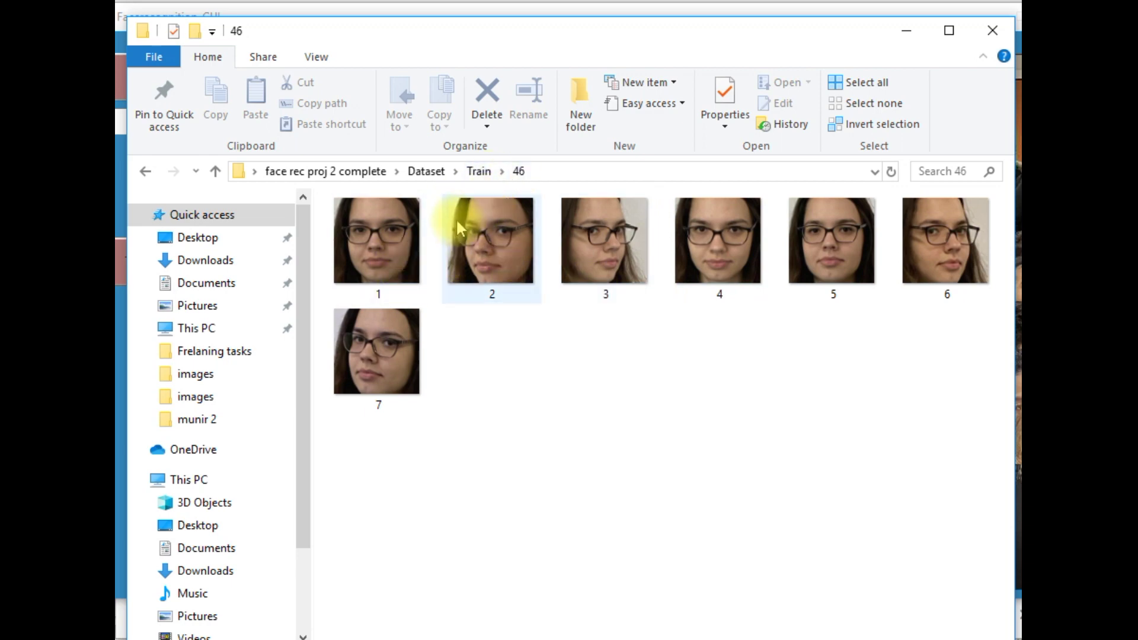
Step: Drag the folder 46 window aside and back to compare its faces with box 46
{"action": "left_click", "coordinate": [551, 37]}
{"action": "left_click_drag", "start_coordinate": [551, 37], "coordinate": [0, 125]}
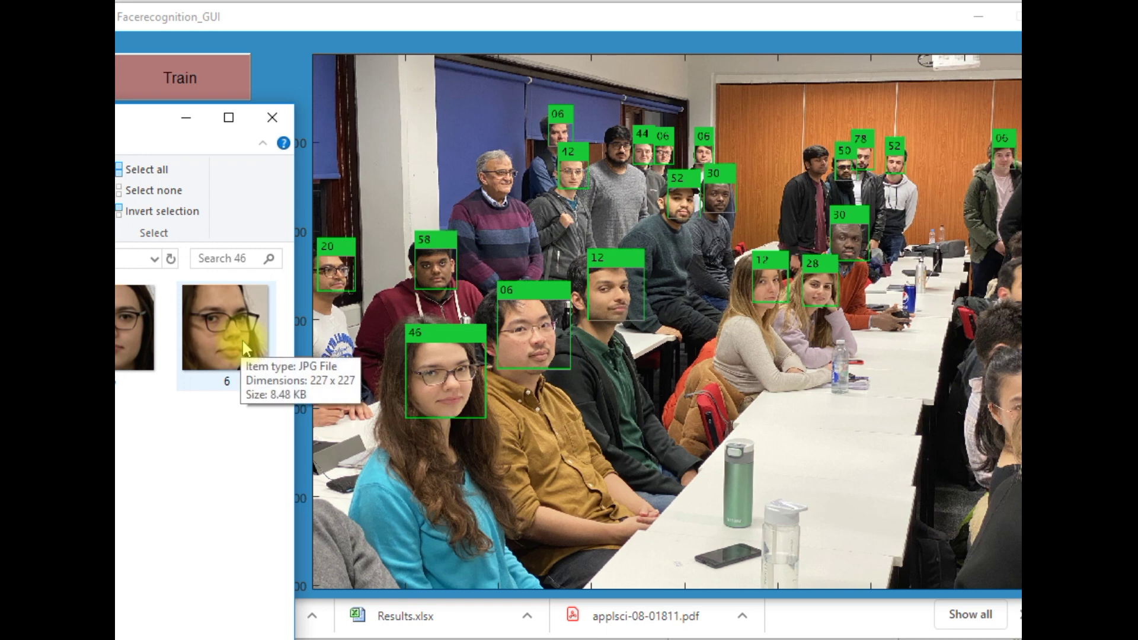
{"action": "left_click_drag", "start_coordinate": [119, 118], "coordinate": [30, 197]}
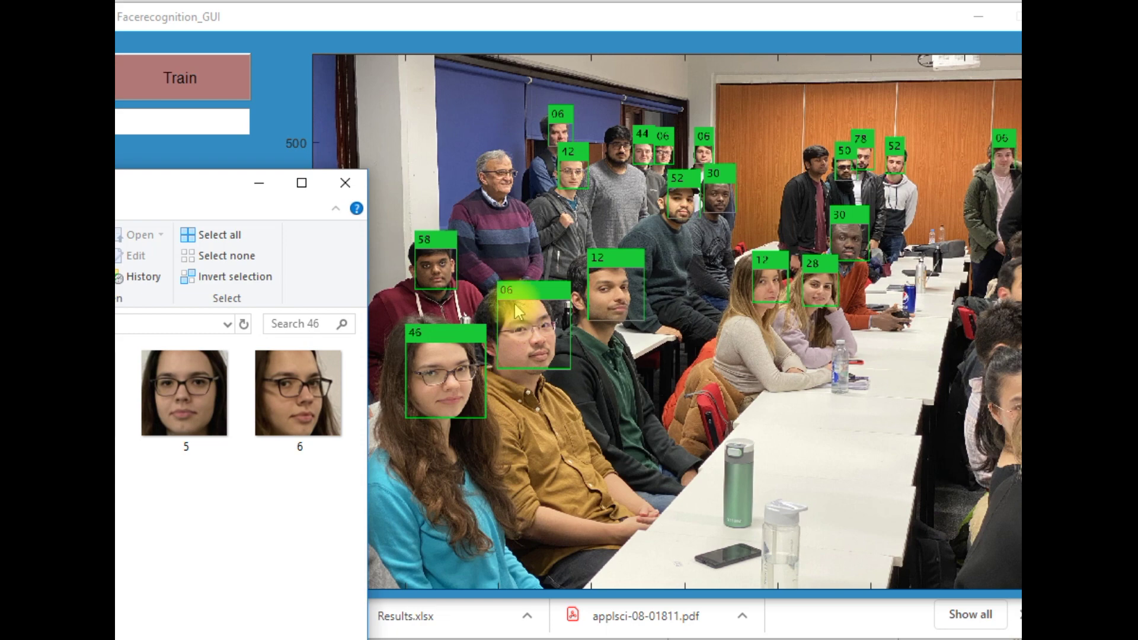
{"action": "left_click_drag", "start_coordinate": [12, 185], "coordinate": [729, 178]}
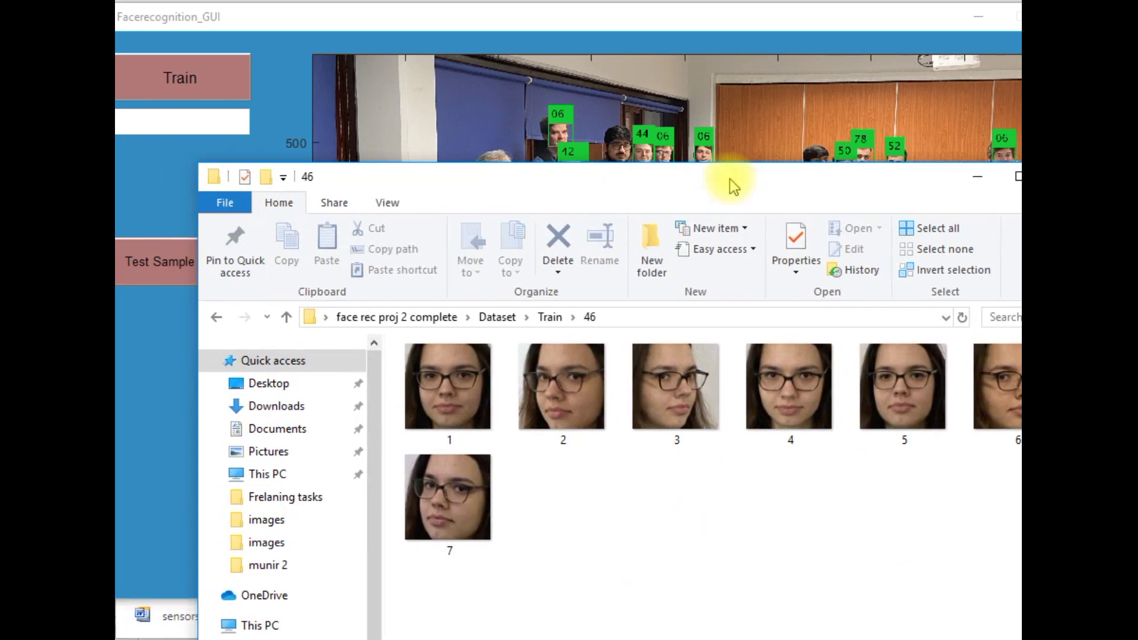
Step: Open Train face folder 06 and move its window beside the photo to compare with box 06
{"action": "left_click", "coordinate": [550, 317]}
{"action": "left_click", "coordinate": [441, 402]}
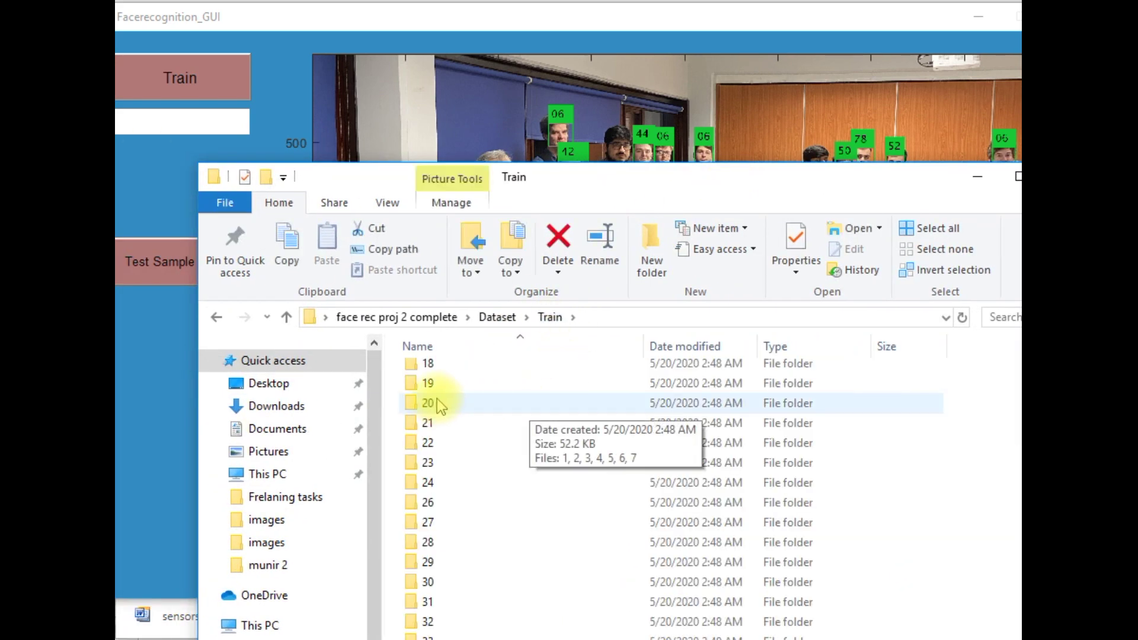
{"action": "scroll", "coordinate": [450, 397], "scroll_direction": "up", "scroll_amount": 5}
{"action": "double_click", "coordinate": [442, 427]}
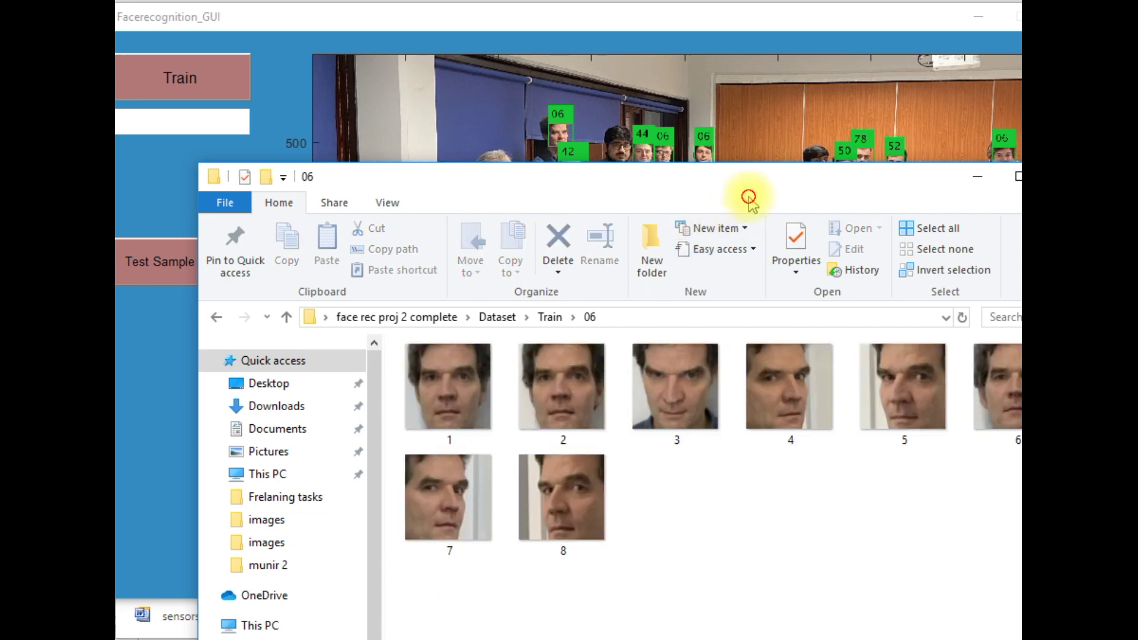
{"action": "left_click_drag", "start_coordinate": [676, 184], "coordinate": [0, 116]}
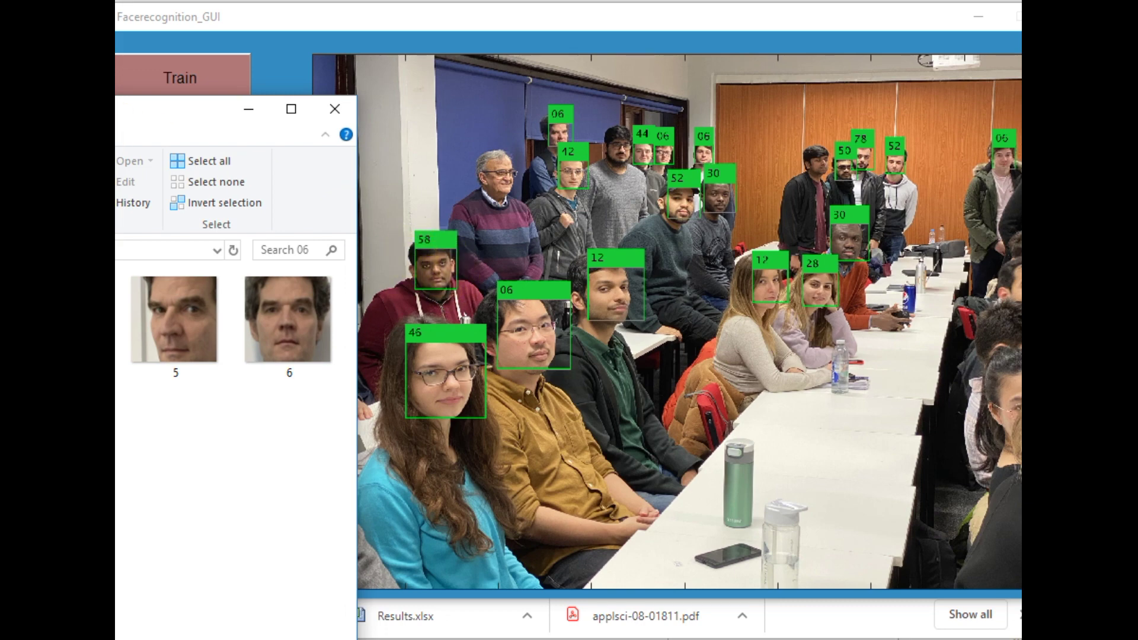
{"action": "left_click_drag", "start_coordinate": [178, 109], "coordinate": [719, 147]}
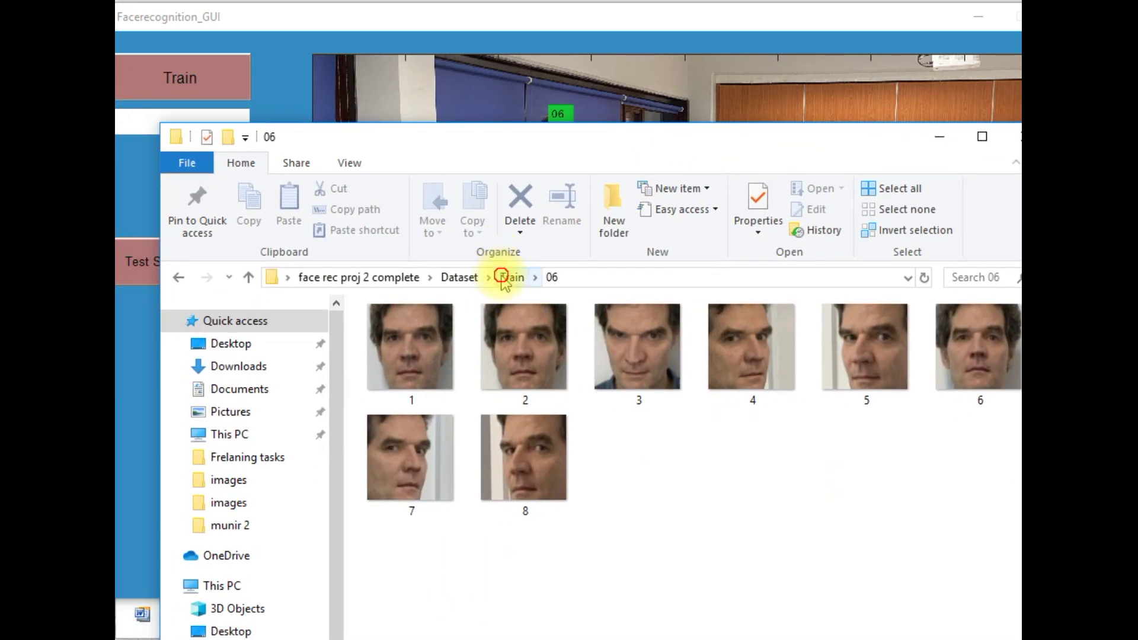
Step: Go back to the Train folder and open training face folder 58
{"action": "left_click", "coordinate": [511, 278]}
{"action": "scroll", "coordinate": [444, 520], "scroll_direction": "down", "scroll_amount": 3}
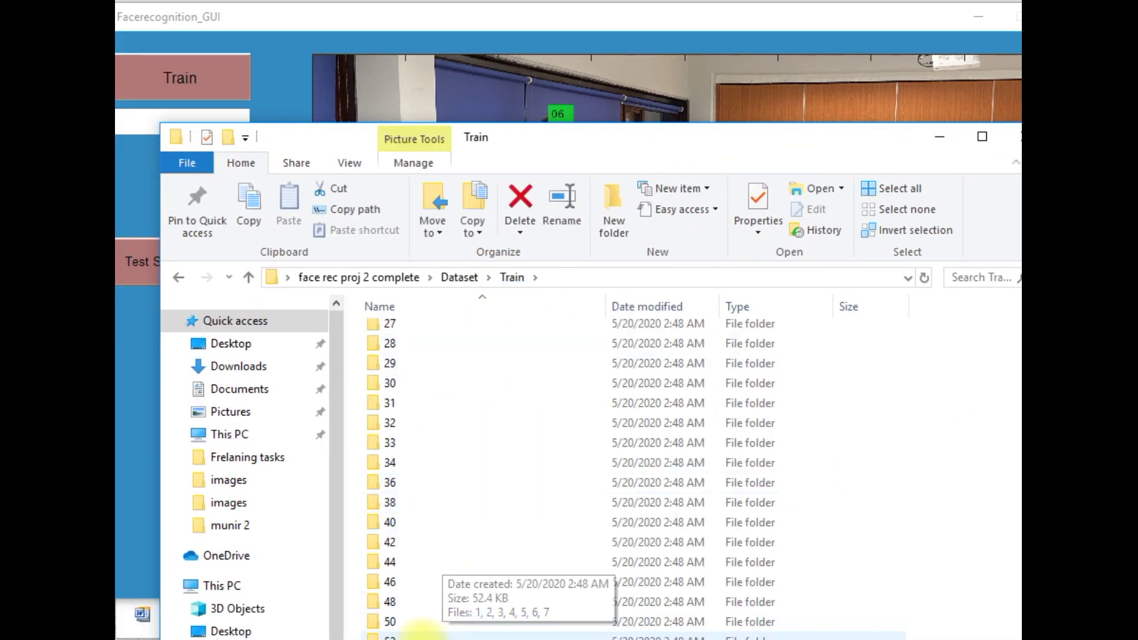
{"action": "left_click_drag", "start_coordinate": [519, 134], "coordinate": [511, 62]}
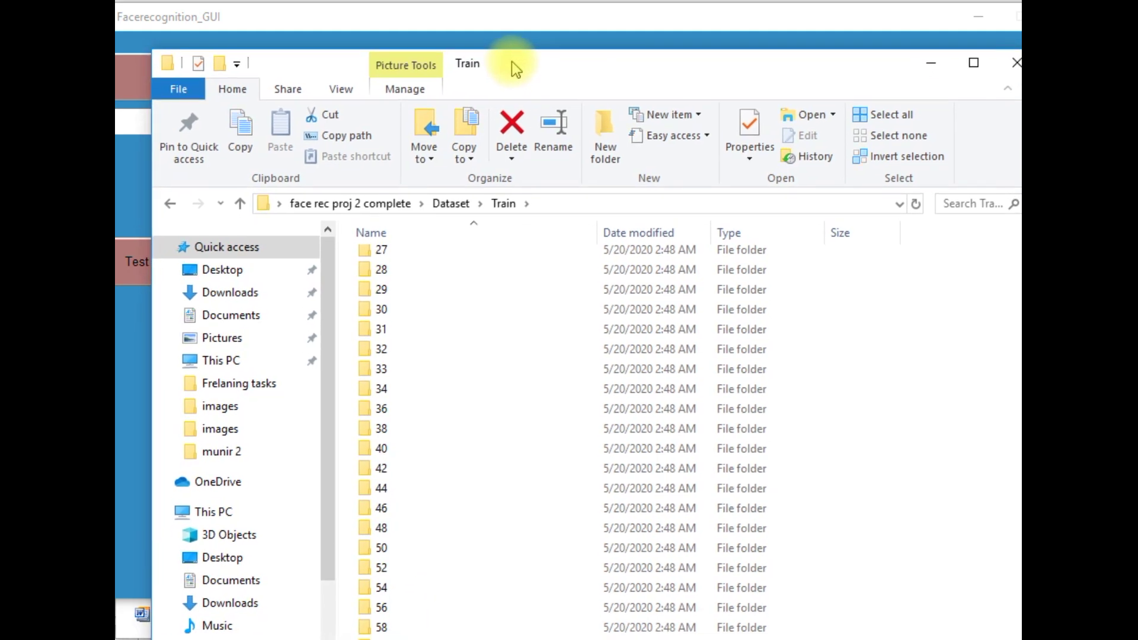
{"action": "double_click", "coordinate": [456, 626]}
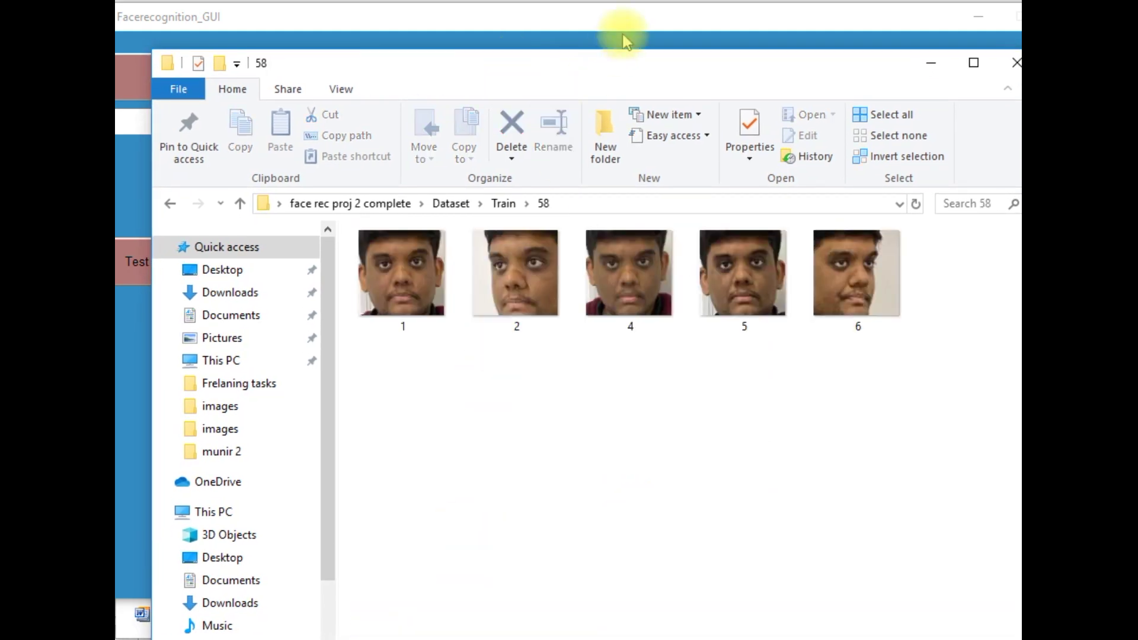
Step: Reposition the Explorer window so folder 58's five faces sit beside the face boxed 58
{"action": "left_click_drag", "start_coordinate": [732, 59], "coordinate": [685, 84]}
{"action": "left_click_drag", "start_coordinate": [569, 95], "coordinate": [552, 353]}
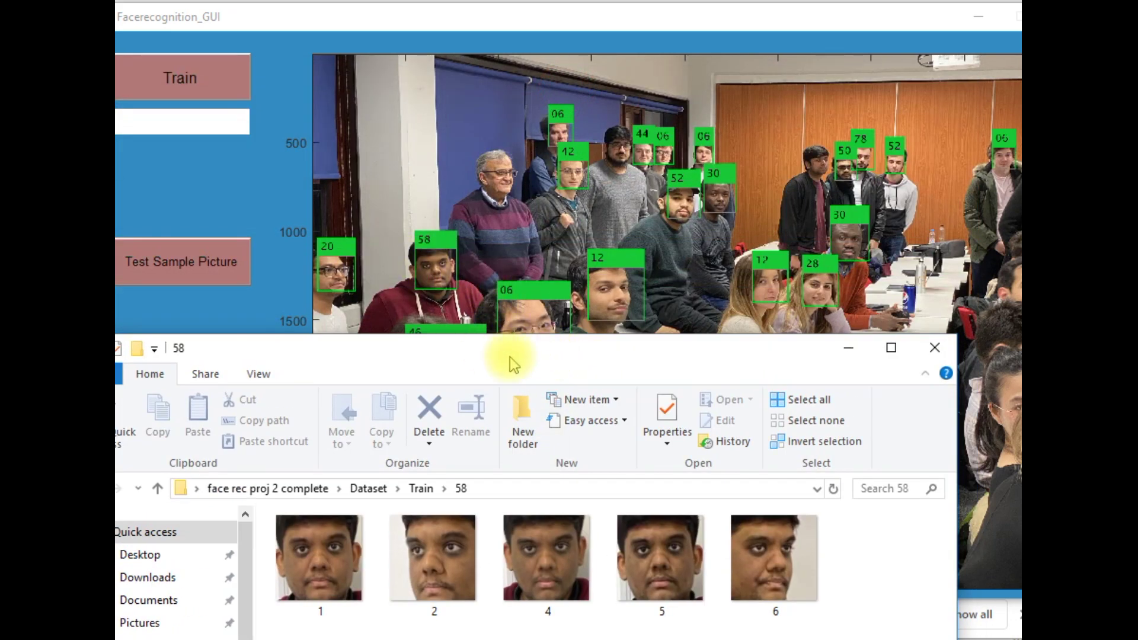
{"action": "left_click_drag", "start_coordinate": [517, 359], "coordinate": [101, 106]}
{"action": "left_click_drag", "start_coordinate": [274, 105], "coordinate": [609, 114]}
Step: Return to the Train folder and open training face folder 12
{"action": "left_click", "coordinate": [339, 242]}
{"action": "scroll", "coordinate": [245, 322], "scroll_direction": "up", "scroll_amount": 4}
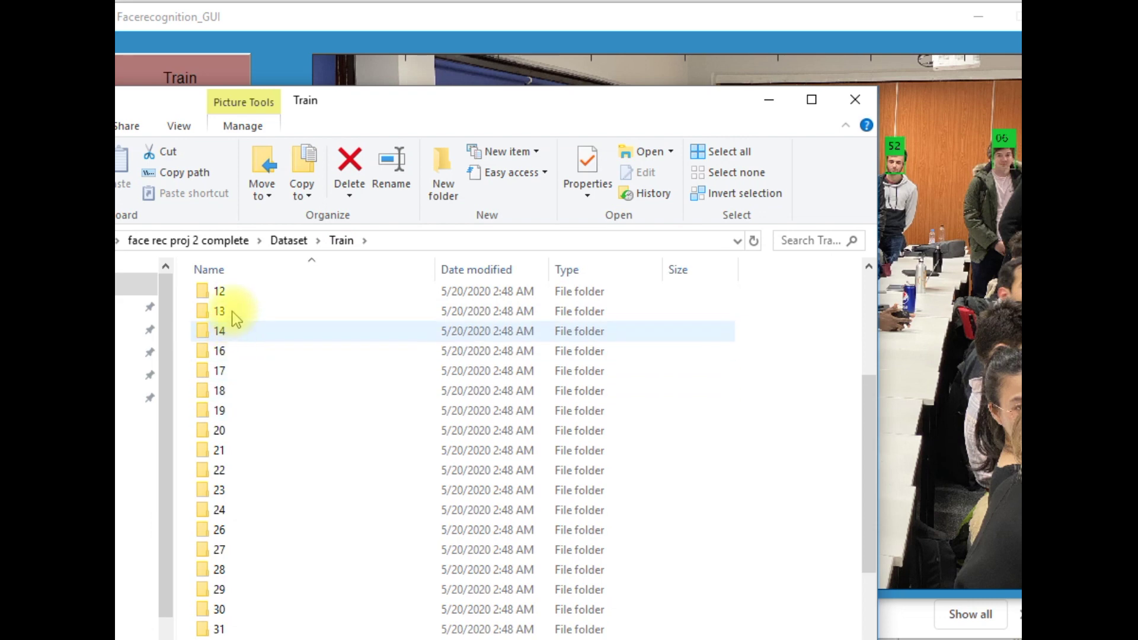
{"action": "left_click", "coordinate": [232, 293]}
{"action": "double_click", "coordinate": [233, 294]}
Step: Place folder 12's faces beside the face boxed 12 for comparison, then close Explorer
{"action": "left_click_drag", "start_coordinate": [594, 120], "coordinate": [263, 79]}
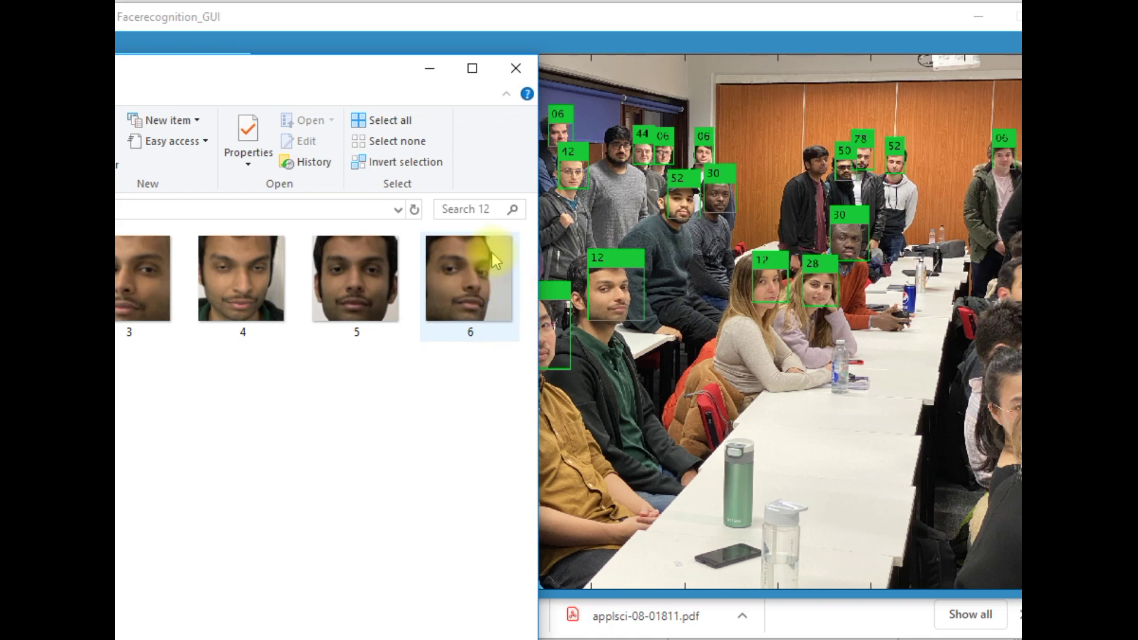
{"action": "left_click_drag", "start_coordinate": [369, 77], "coordinate": [277, 122]}
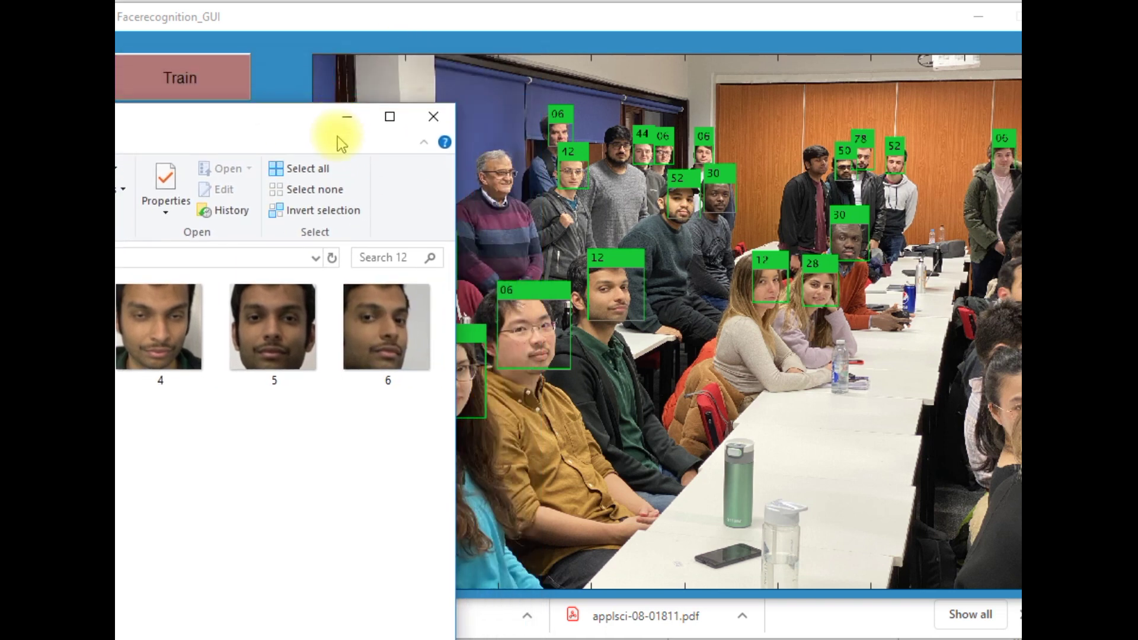
{"action": "left_click_drag", "start_coordinate": [297, 127], "coordinate": [198, 140]}
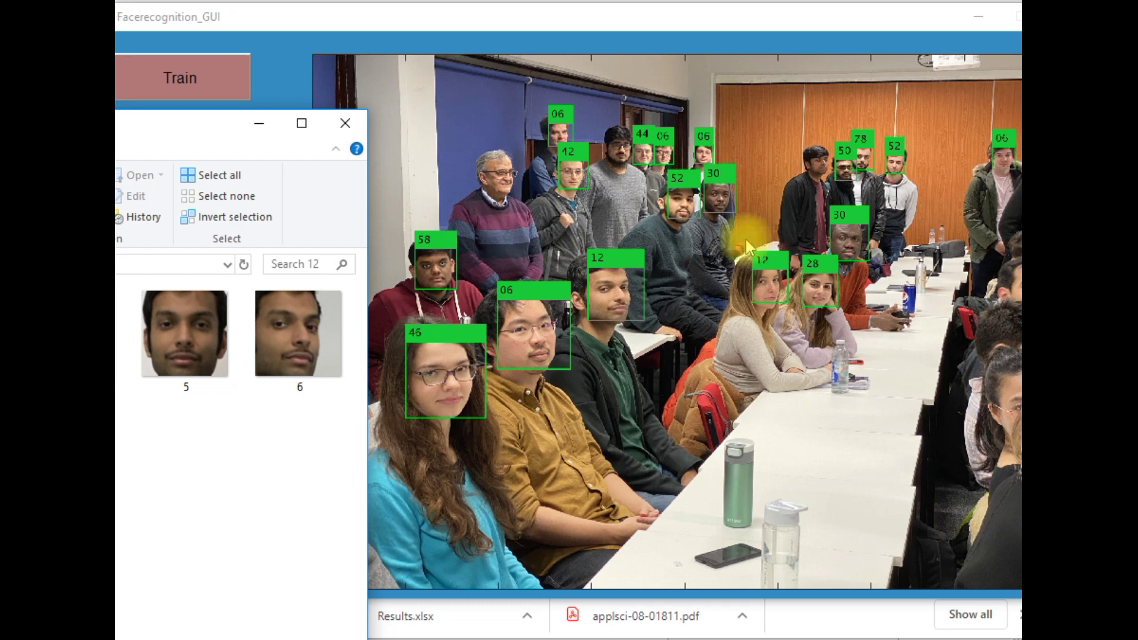
{"action": "left_click_drag", "start_coordinate": [202, 130], "coordinate": [105, 148]}
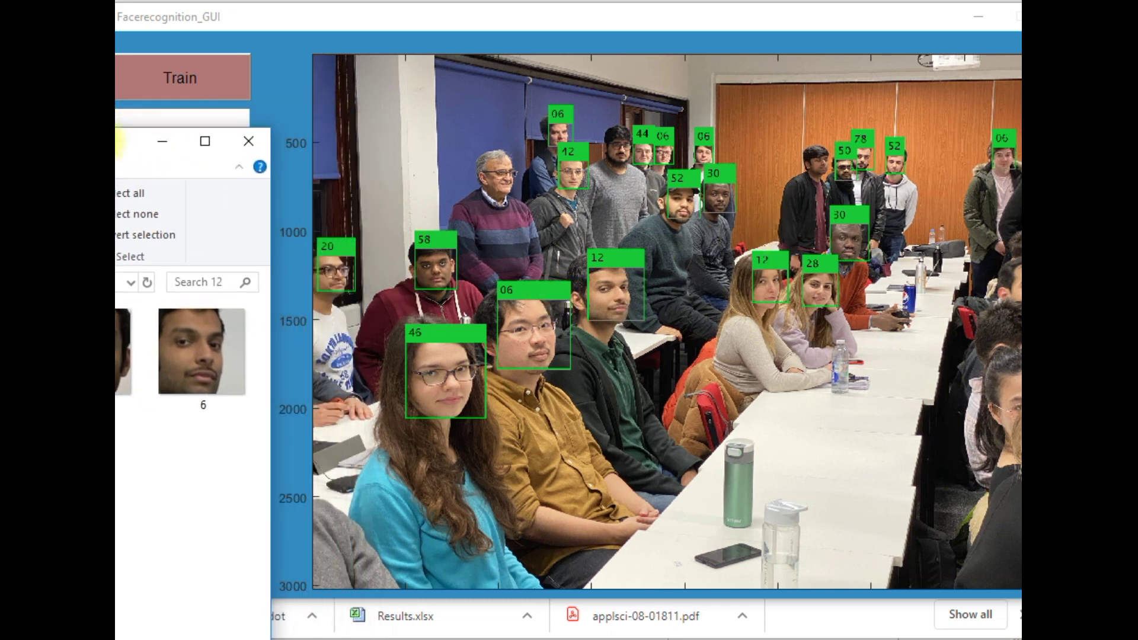
{"action": "left_click", "coordinate": [243, 152]}
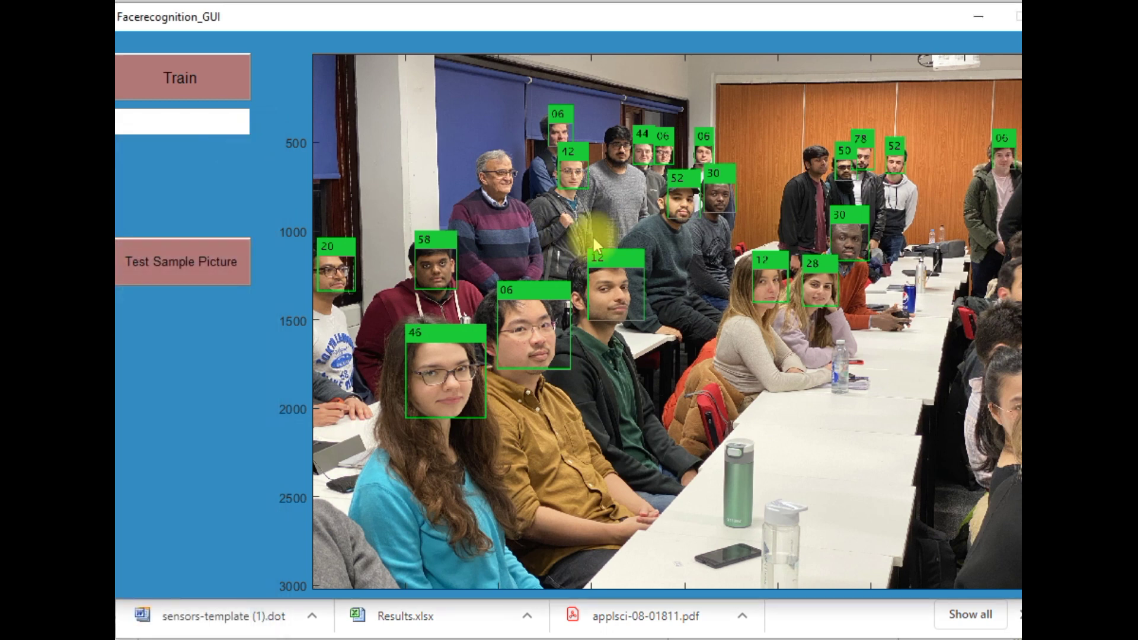